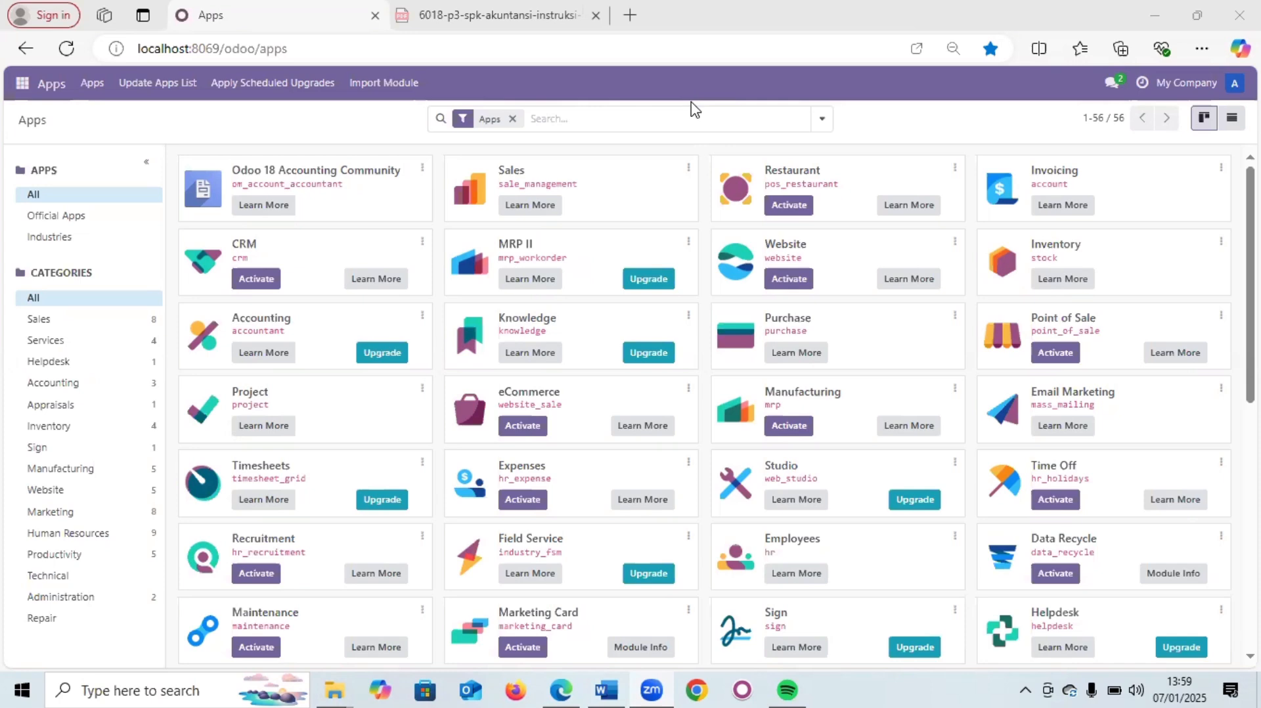
- Switch from the Odoo Apps page to the Skenario P2P scenario document in Word
key(alt+Tab)
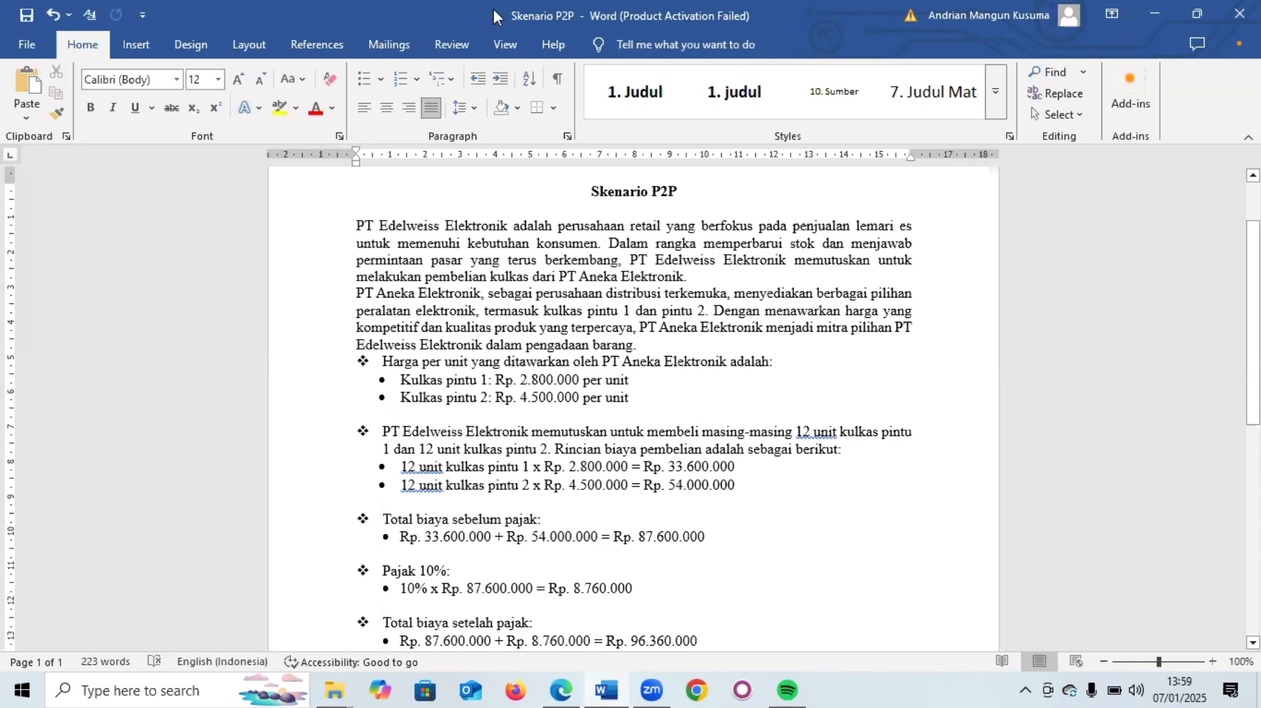
- Switch to the 6018 exam PDF in Edge, showing page 7's supplier list
key(alt+Tab)
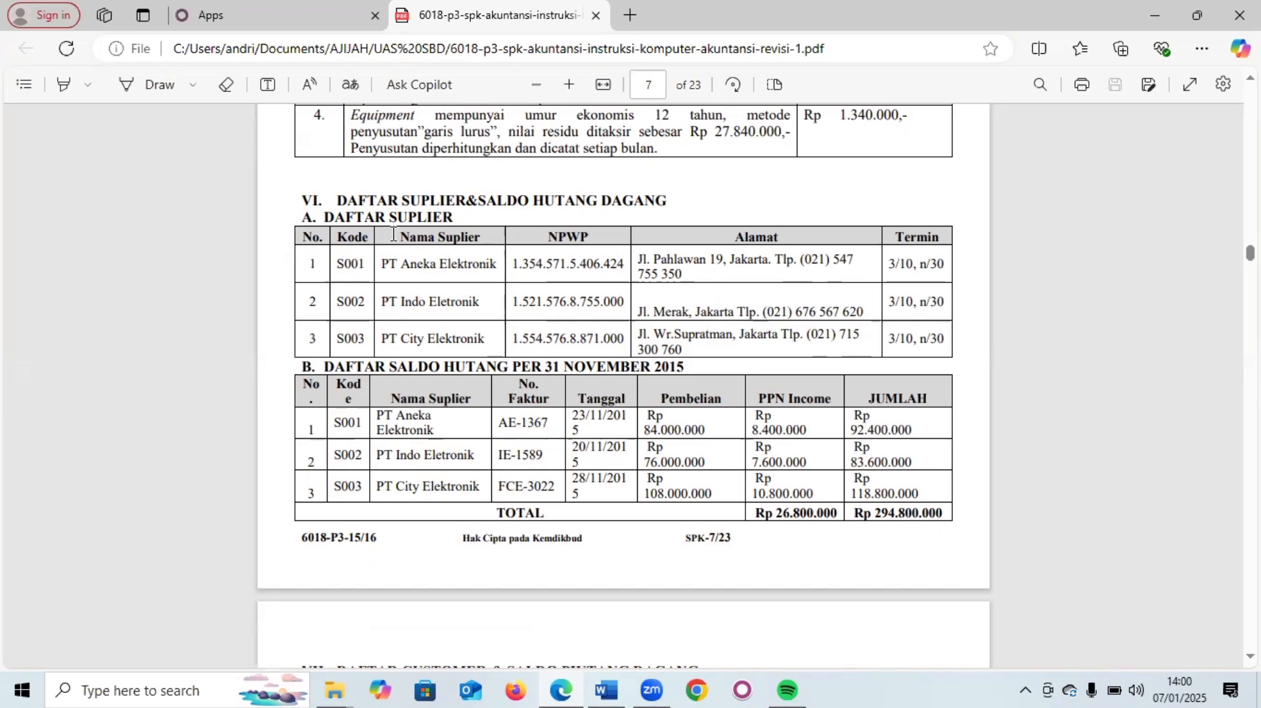
- Scroll the exam PDF up to page 2's Bahan dan Alat and Informasi Umum sections
scroll(390, 391, up, 3)
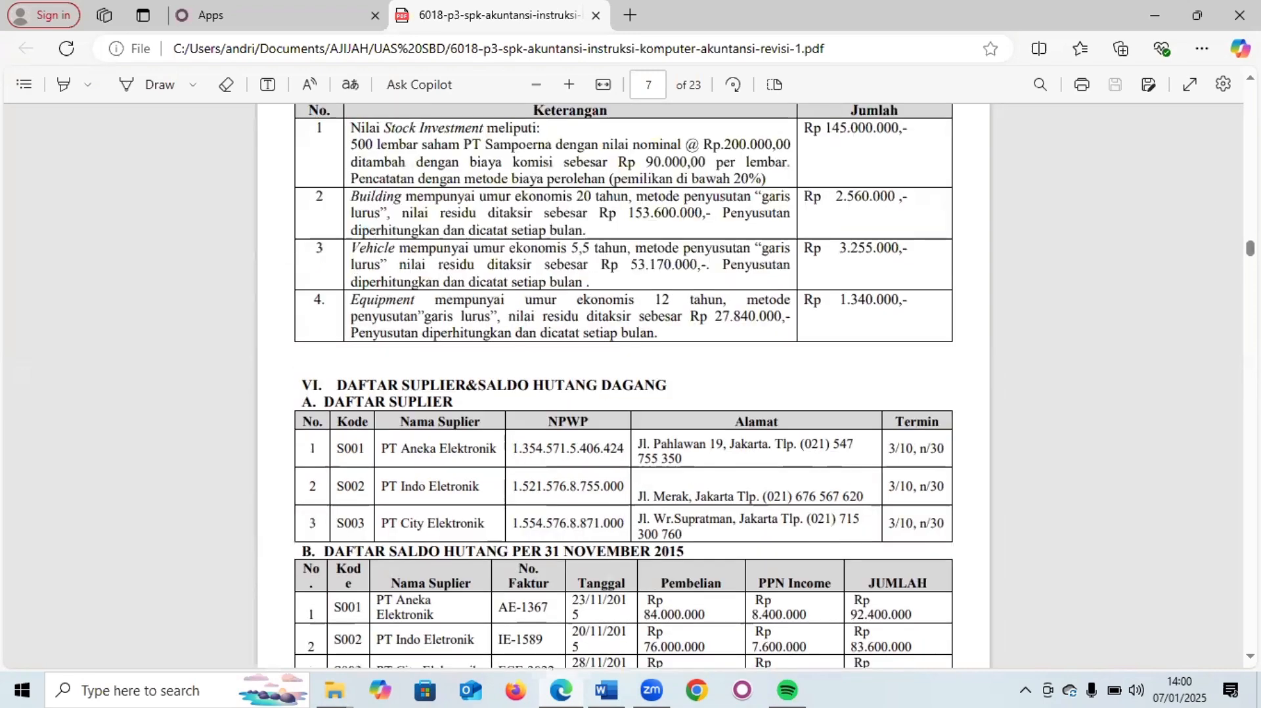
drag(1250, 249, 1249, 119)
scroll(624, 387, down, 5)
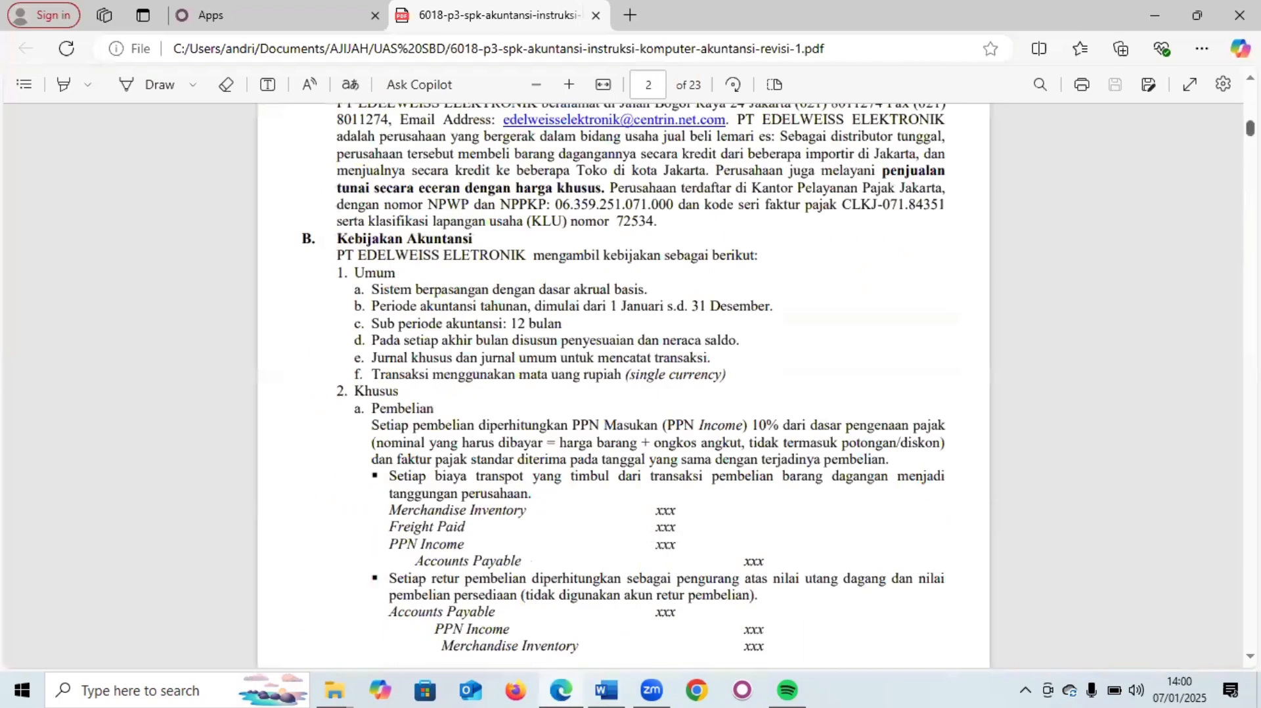
scroll(363, 537, up, 5)
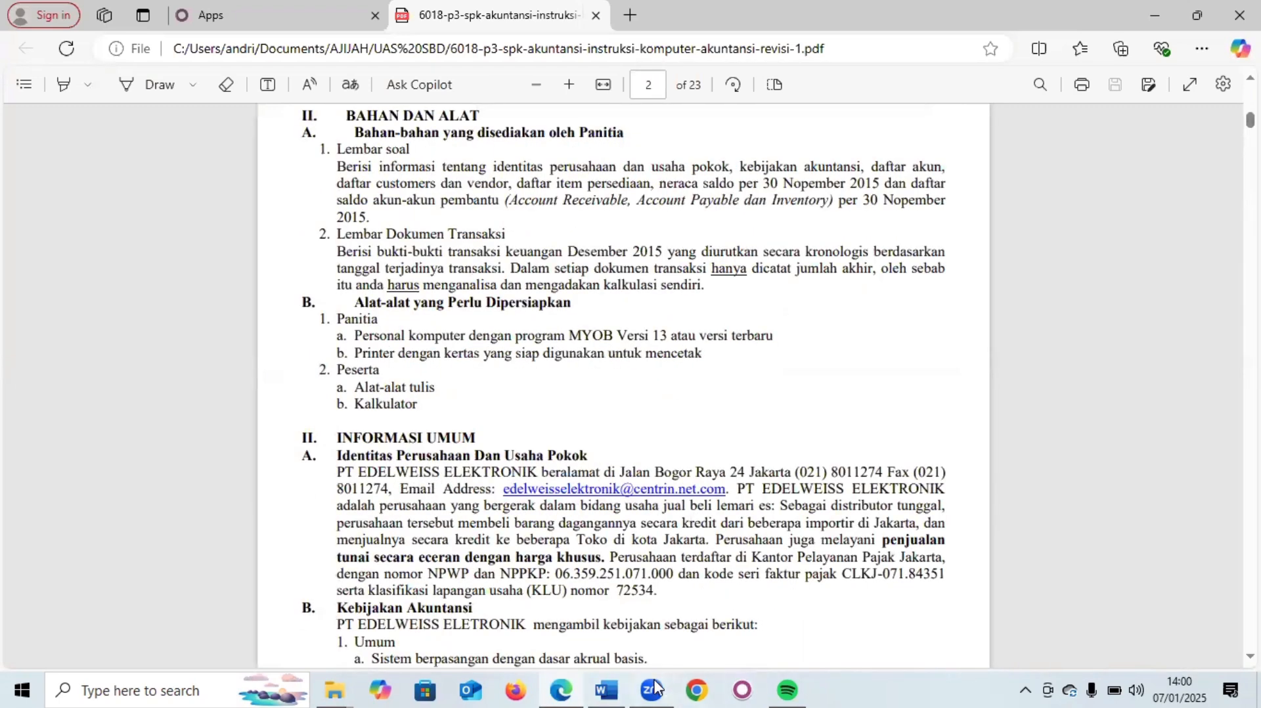
- Bring back the Skenario P2P document showing fridge prices Rp. 2.800.000 and Rp. 4.500.000
mouse_move(621, 688)
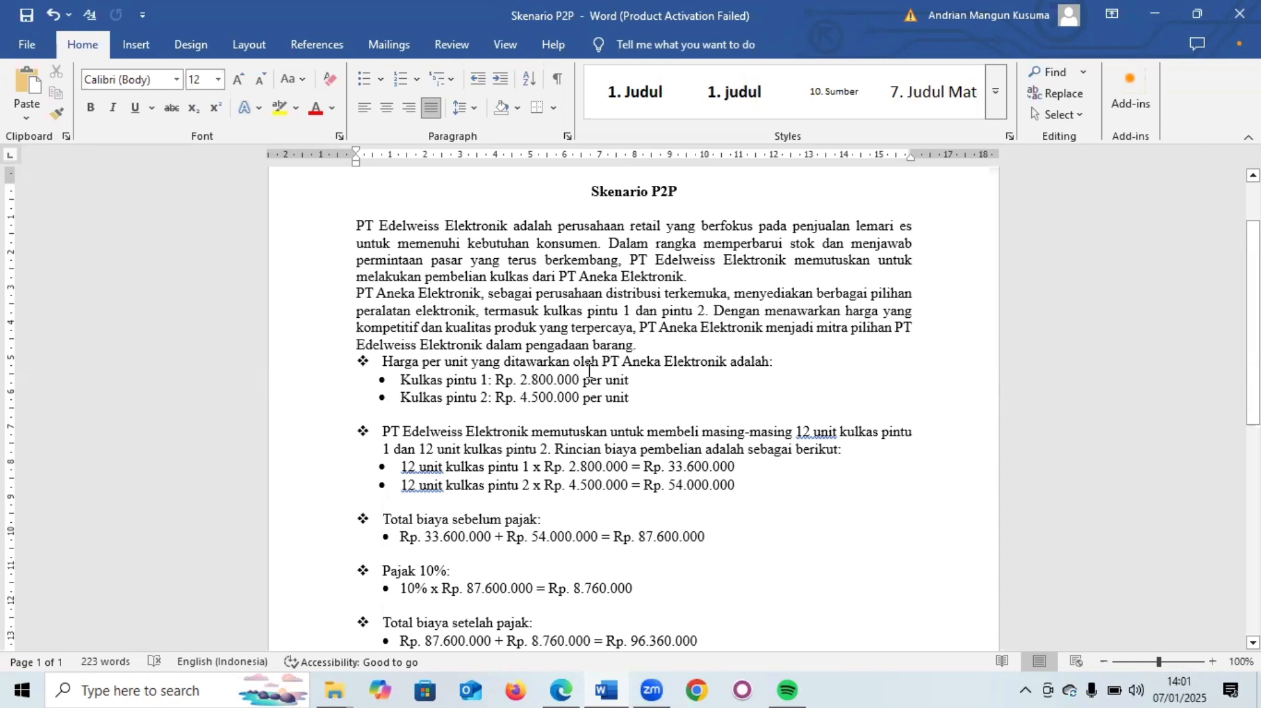
- Read down the Skenario P2P document to its closing paragraph and scroll back up
scroll(589, 371, down, 3)
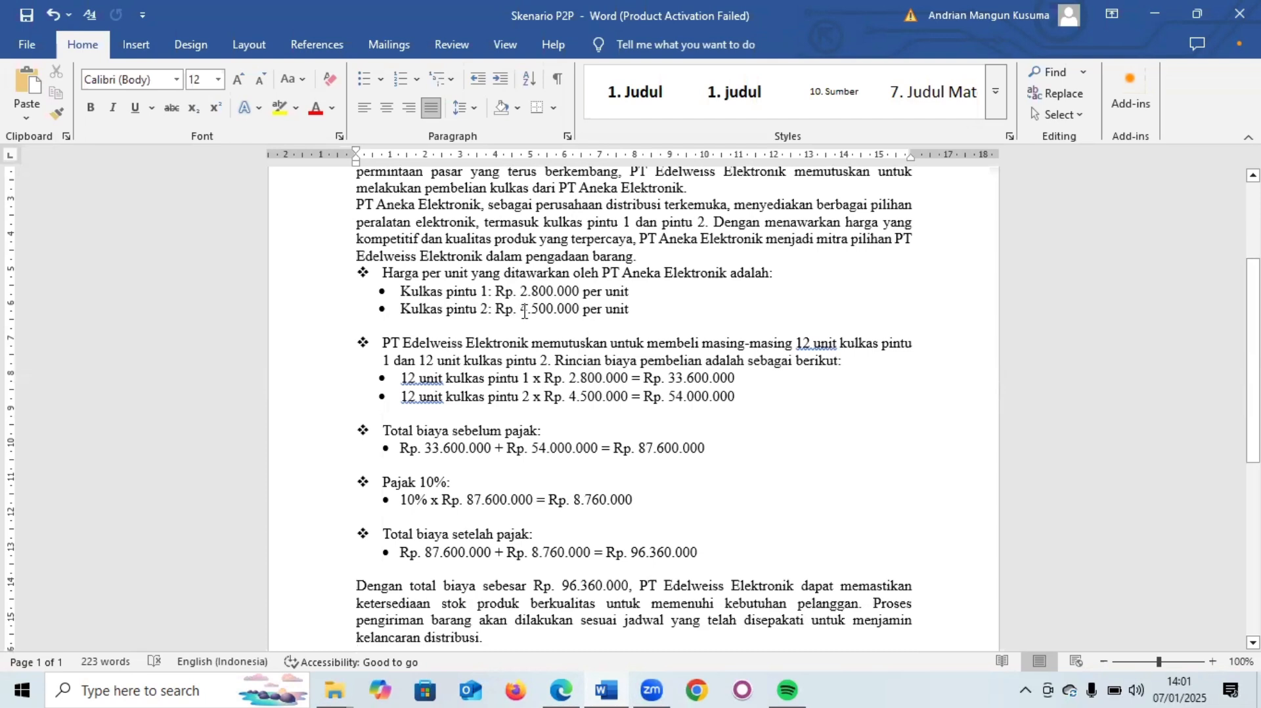
scroll(524, 311, down, 1)
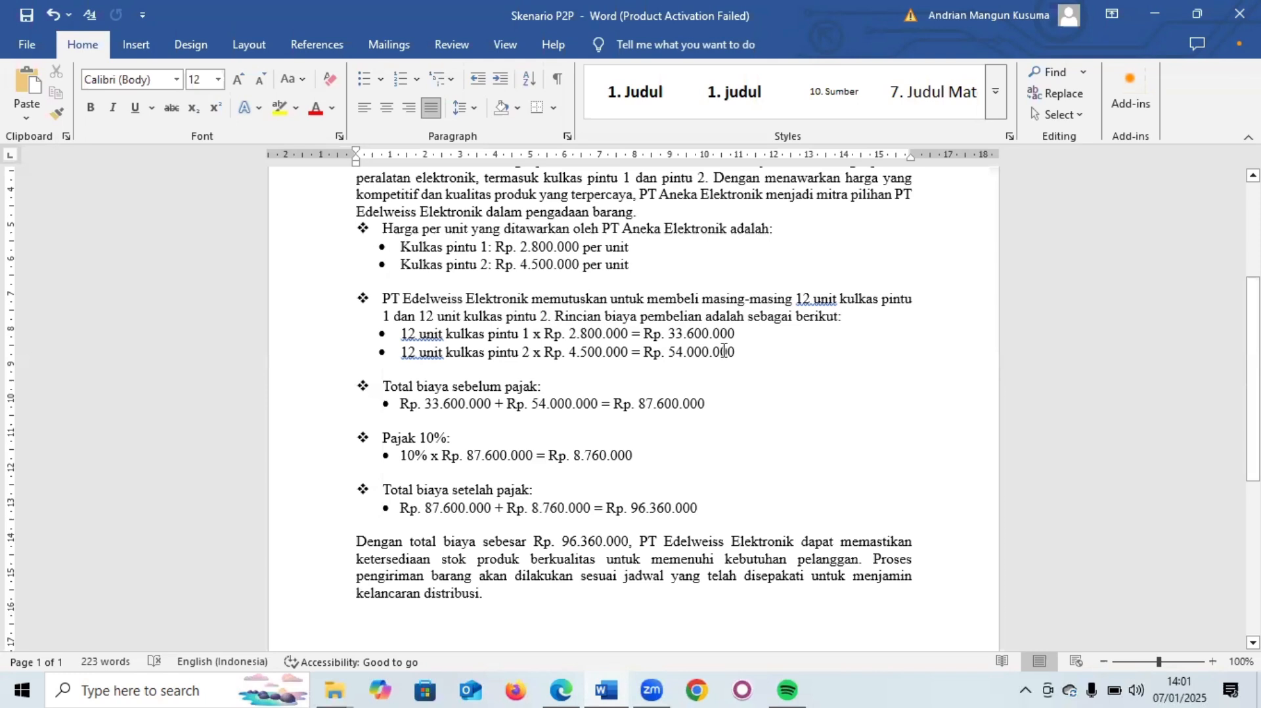
scroll(552, 360, down, 1)
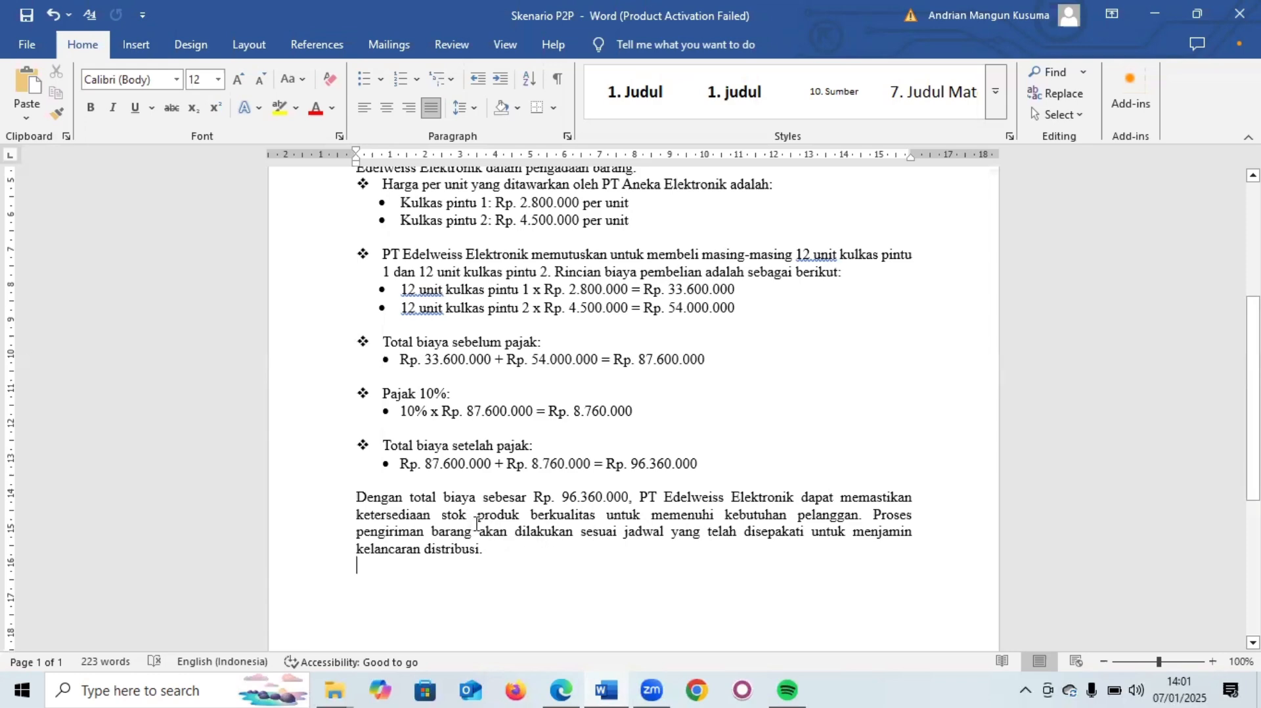
scroll(477, 524, up, 8)
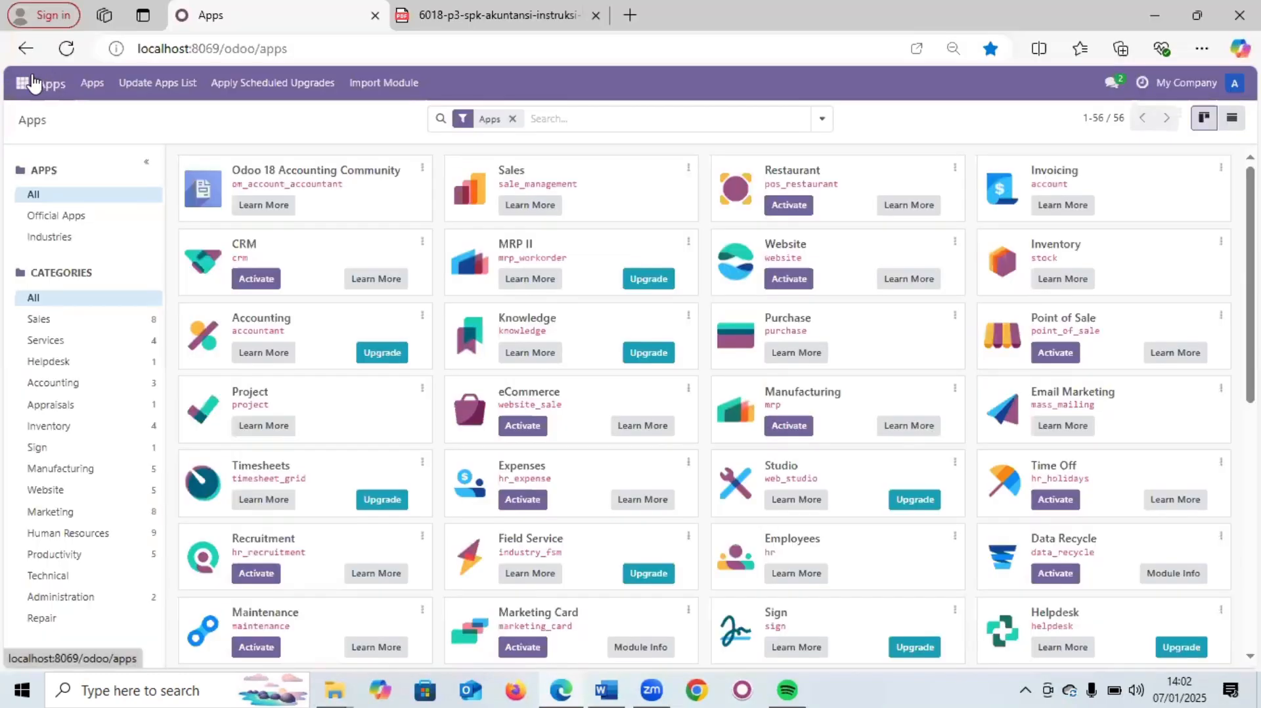
- Open the accounting user in Settings > Users and view its Invoicing and Inventory Administrator rights
click(33, 83)
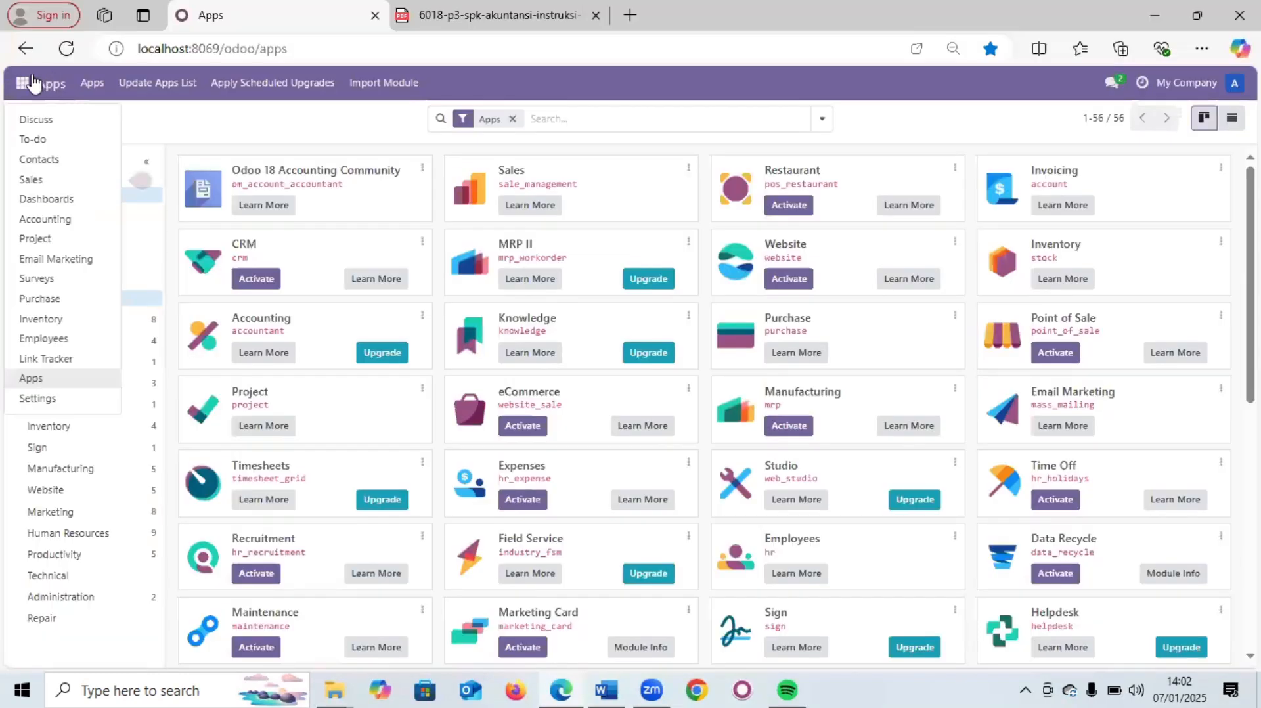
click(58, 401)
click(256, 84)
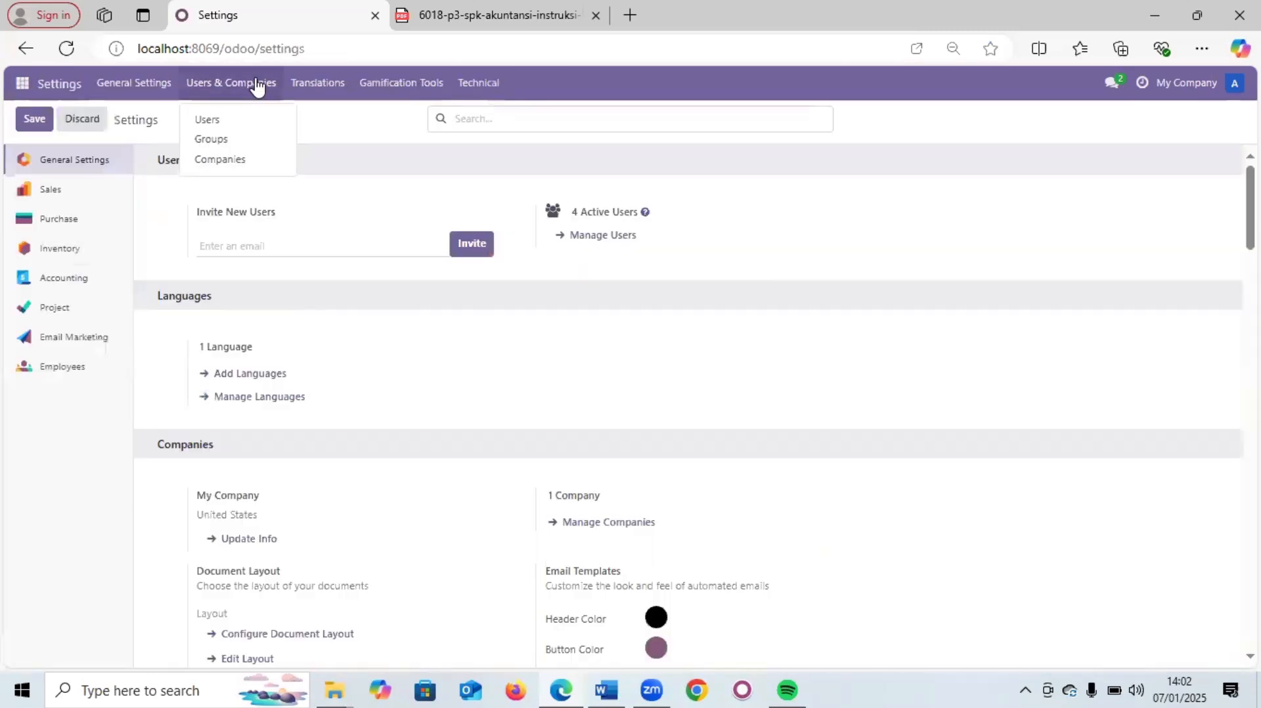
click(254, 119)
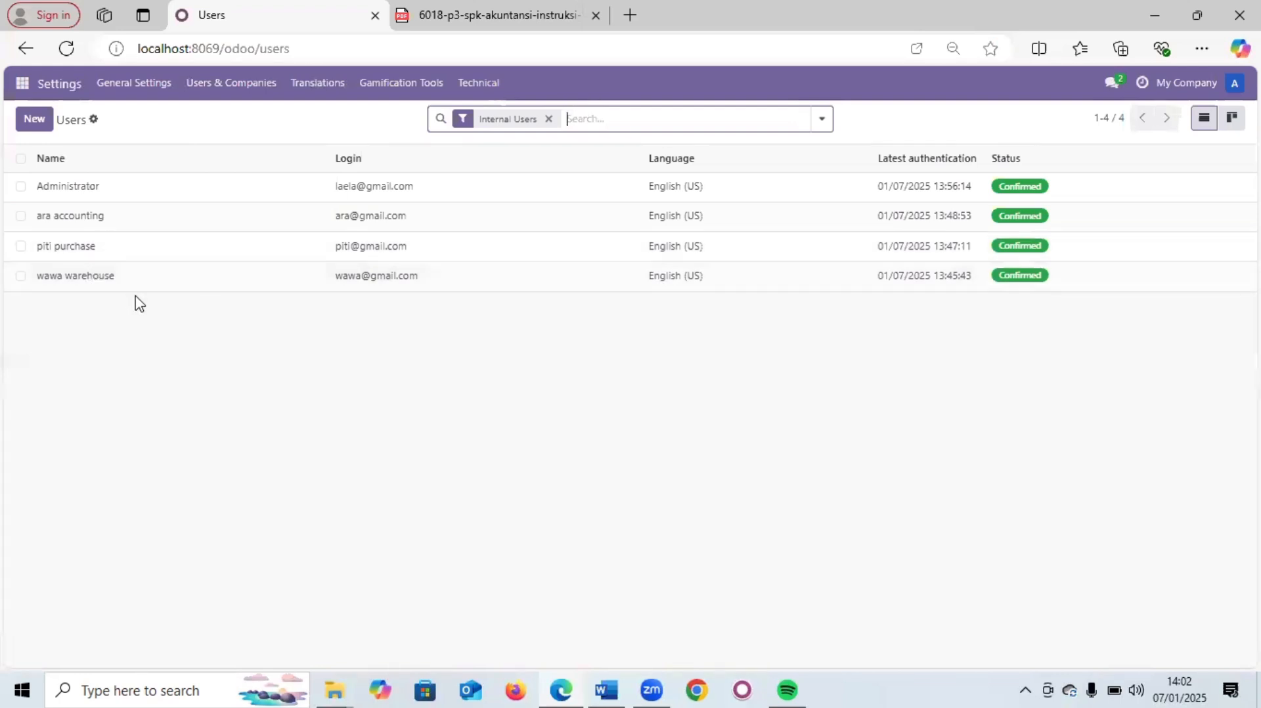
click(113, 227)
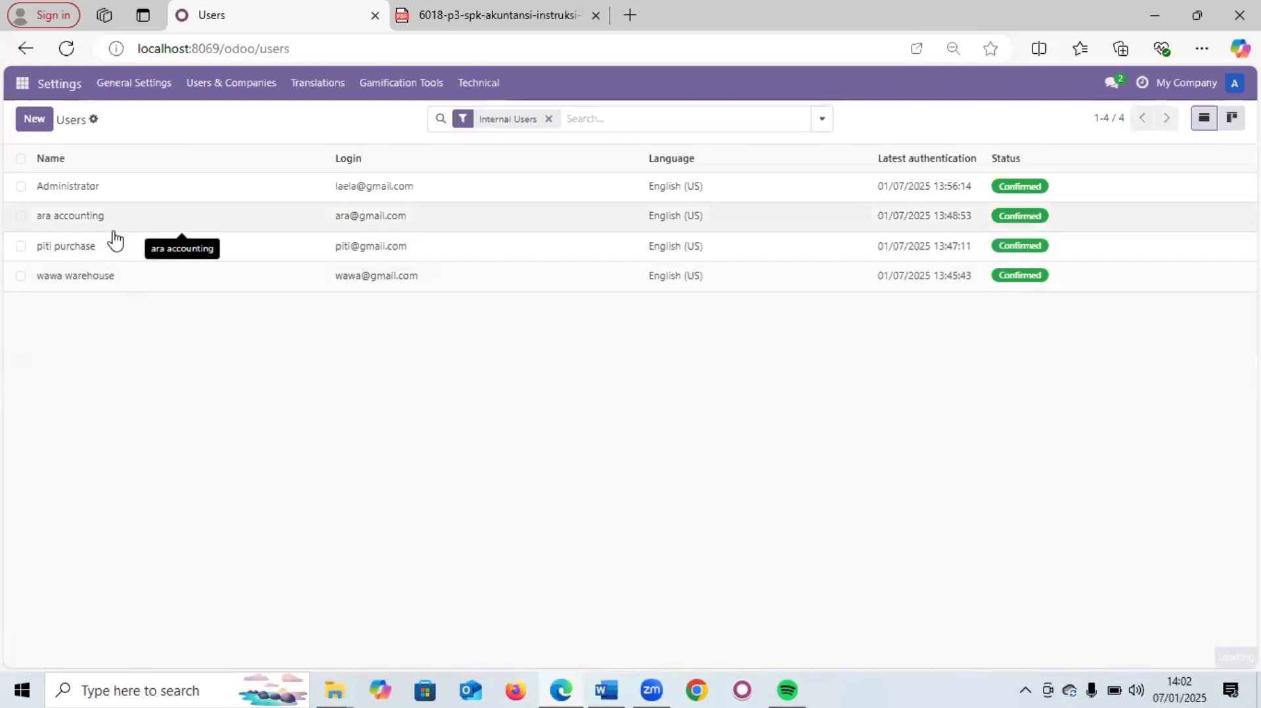
scroll(135, 269, down, 5)
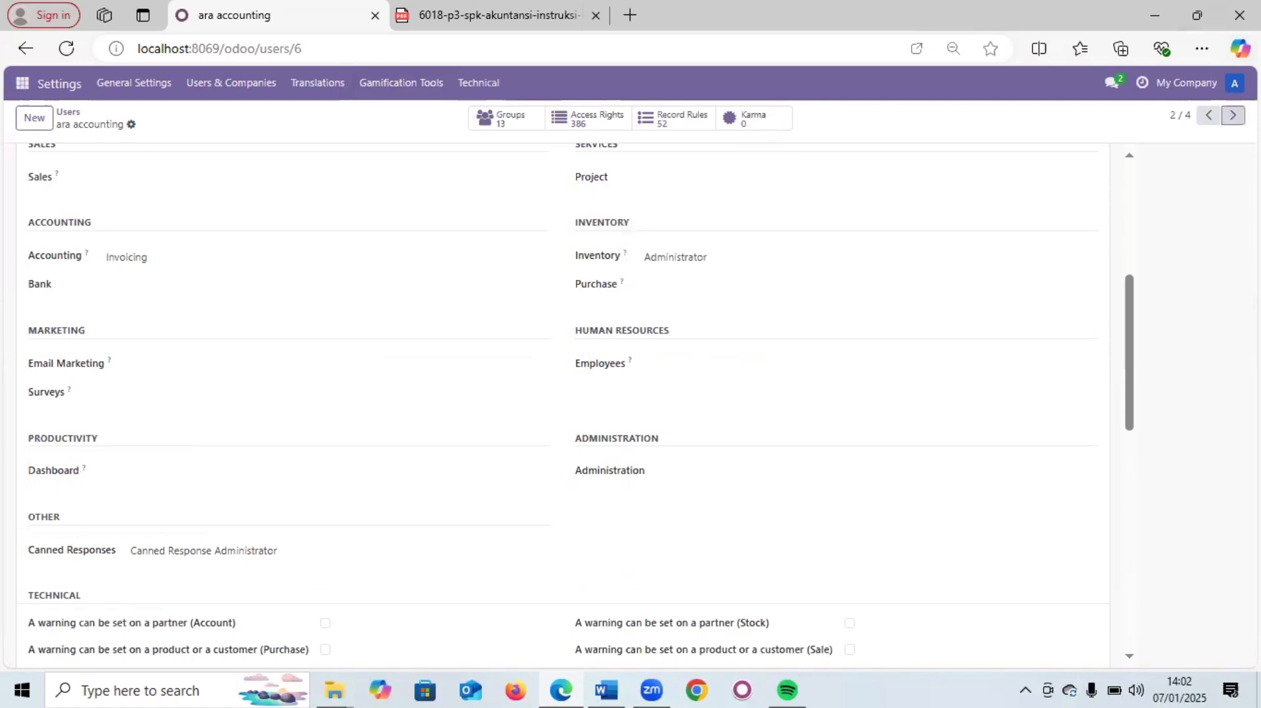
- Review the purchase user's and then the warehouse user's access rights
click(1233, 115)
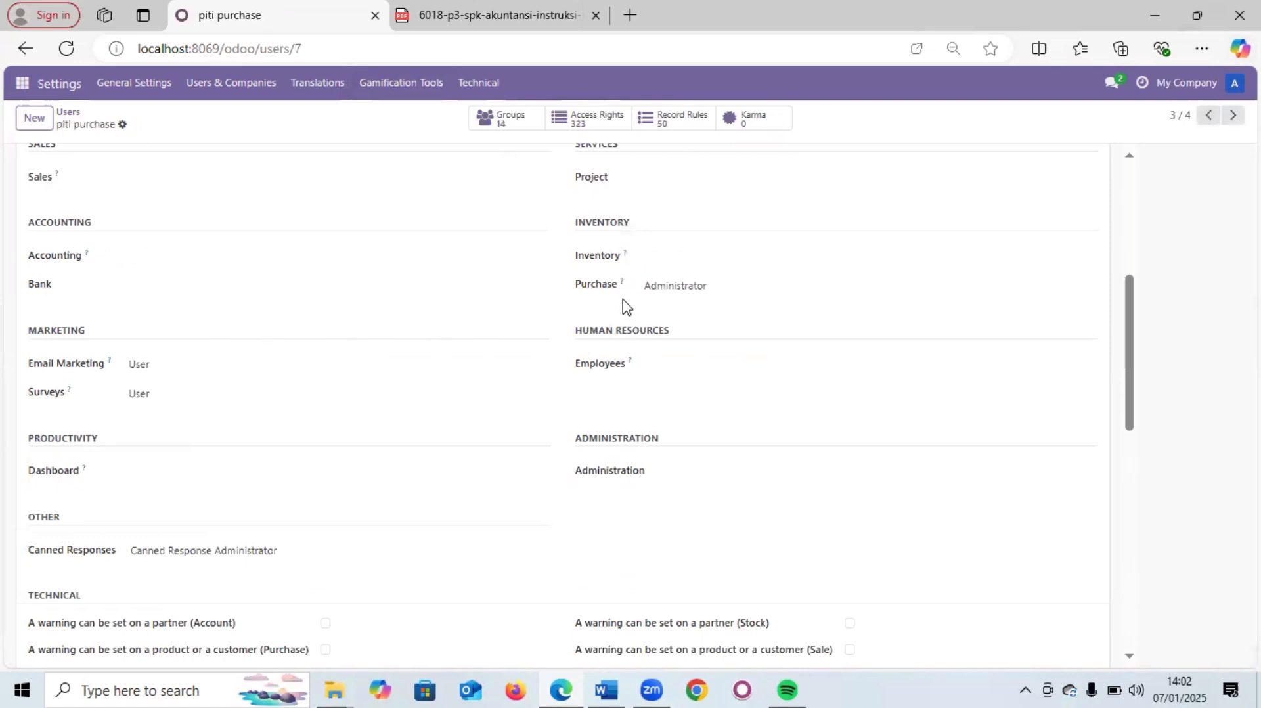
scroll(617, 304, up, 3)
scroll(93, 415, down, 2)
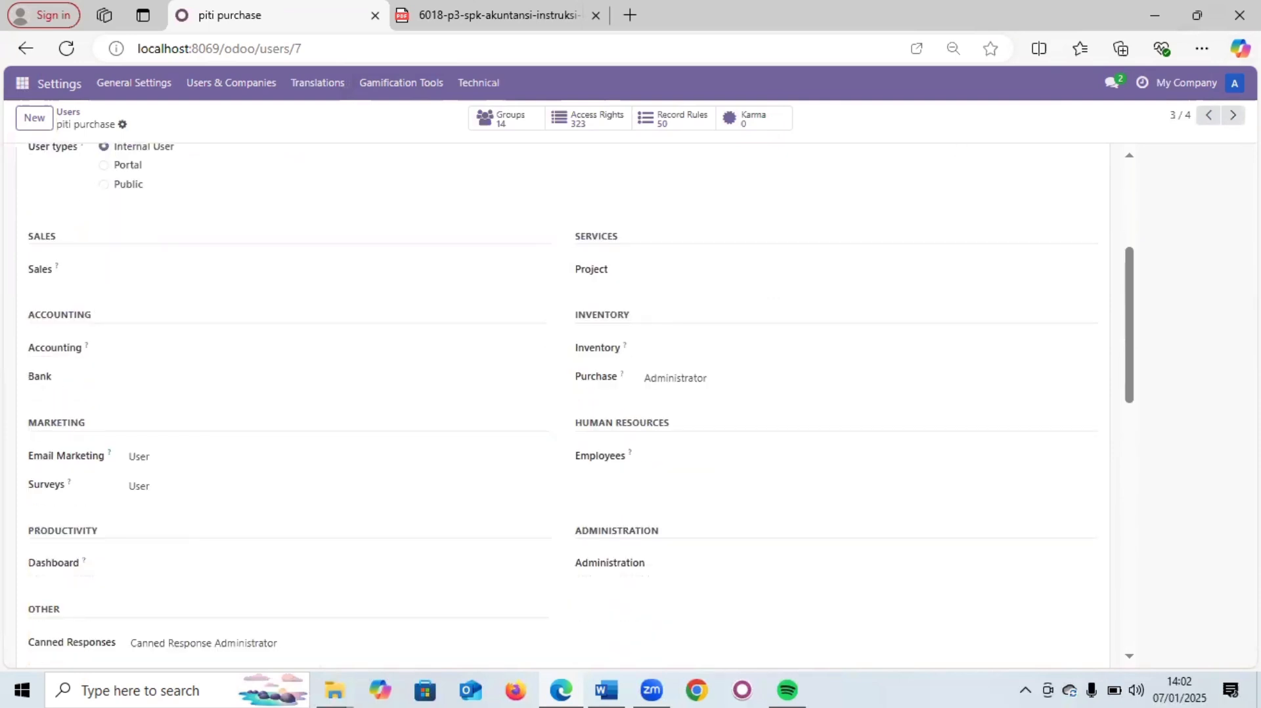
click(1232, 115)
scroll(280, 253, up, 1)
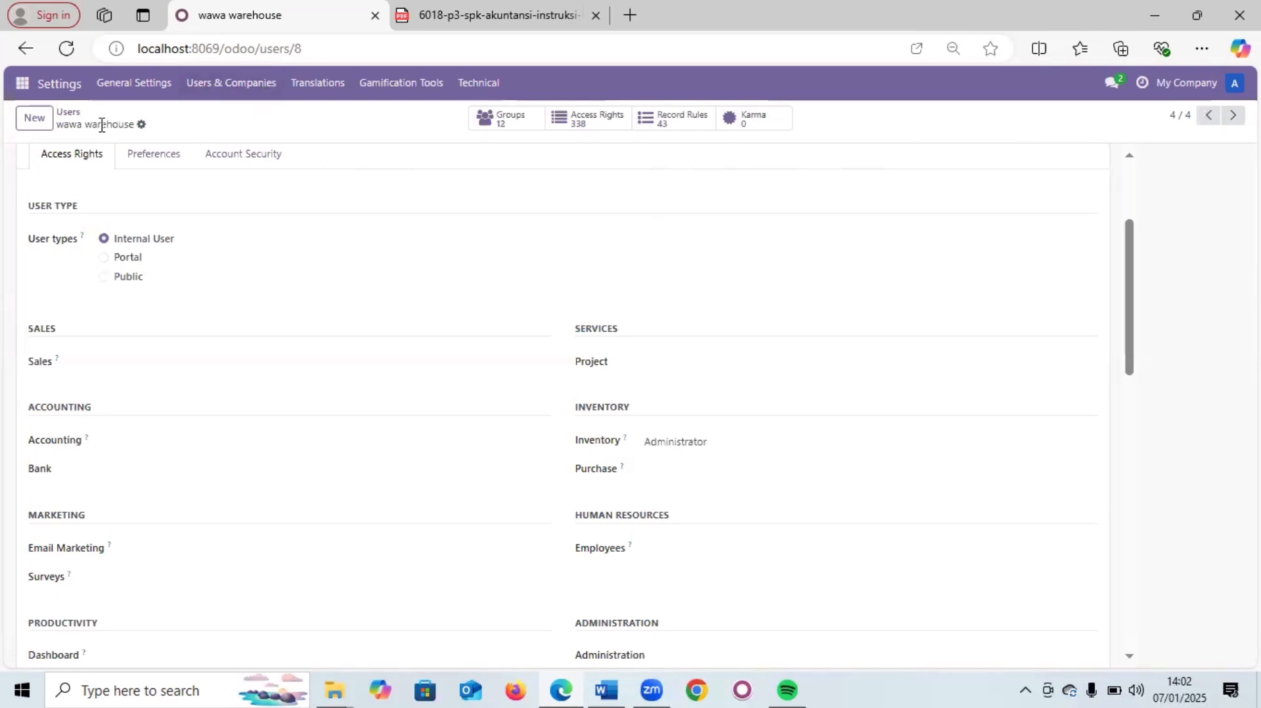
- Log out of the administrator session back to the Odoo login page
click(22, 83)
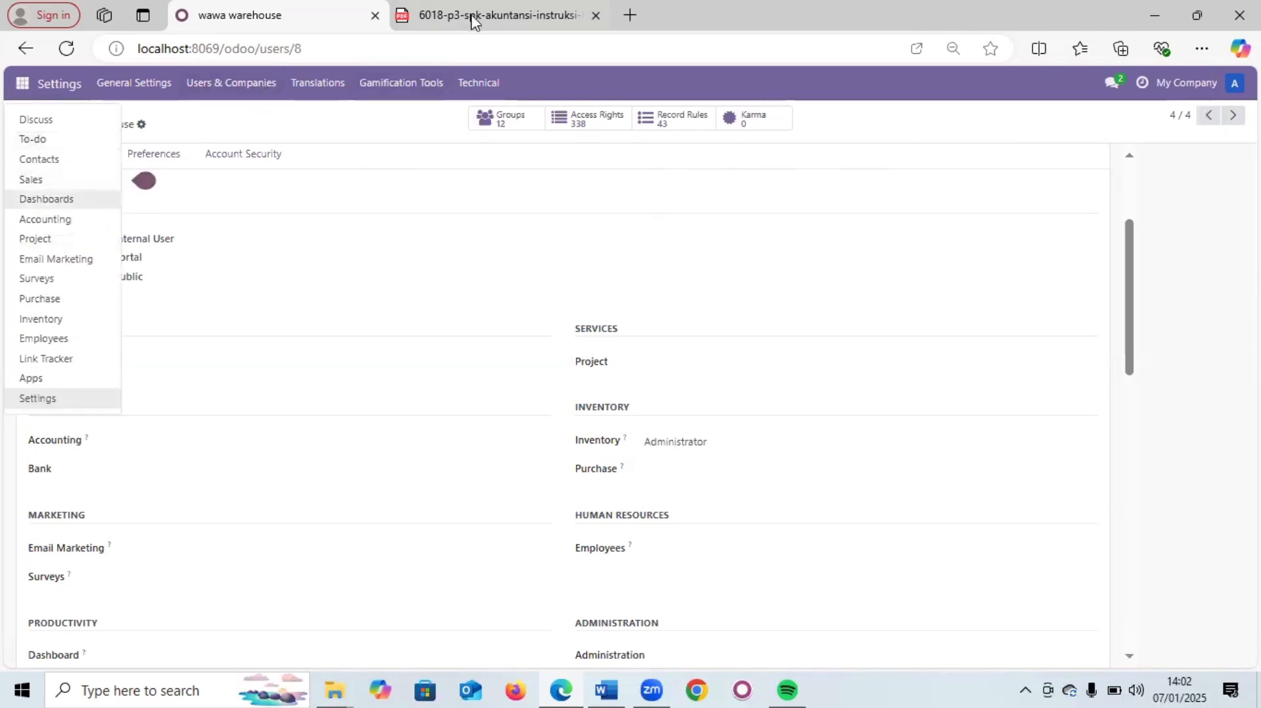
click(509, 51)
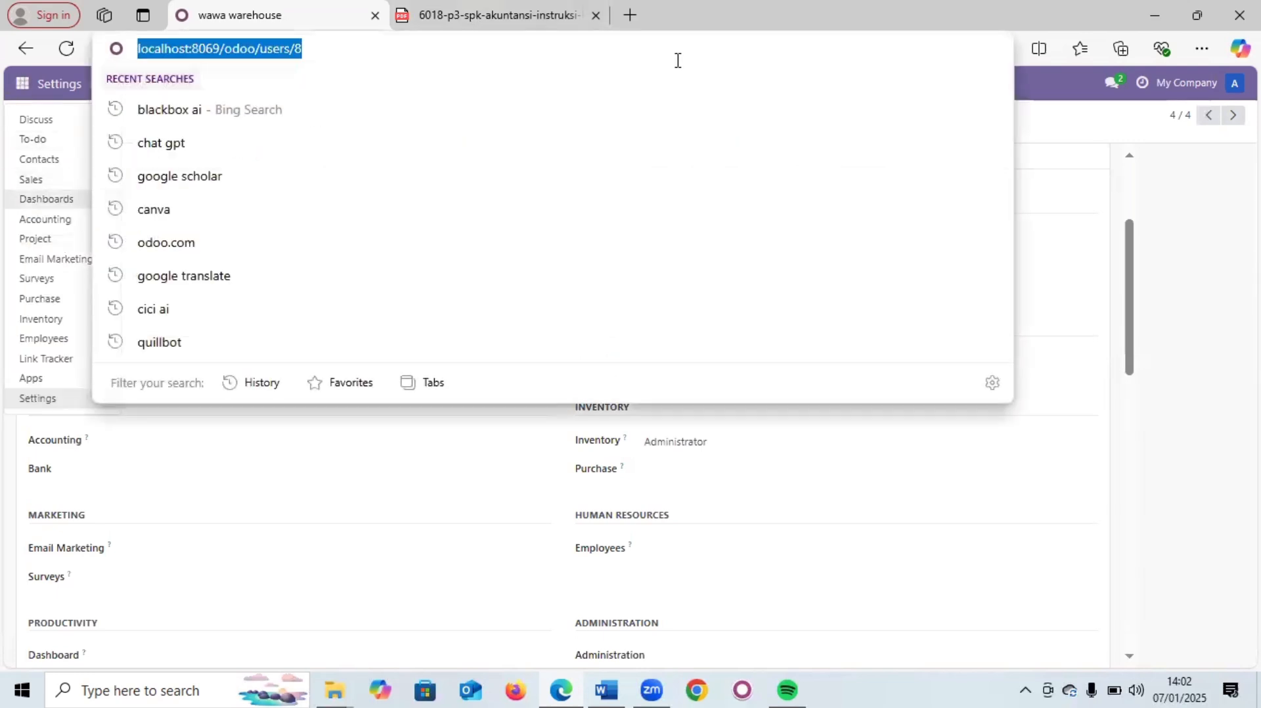
click(1109, 527)
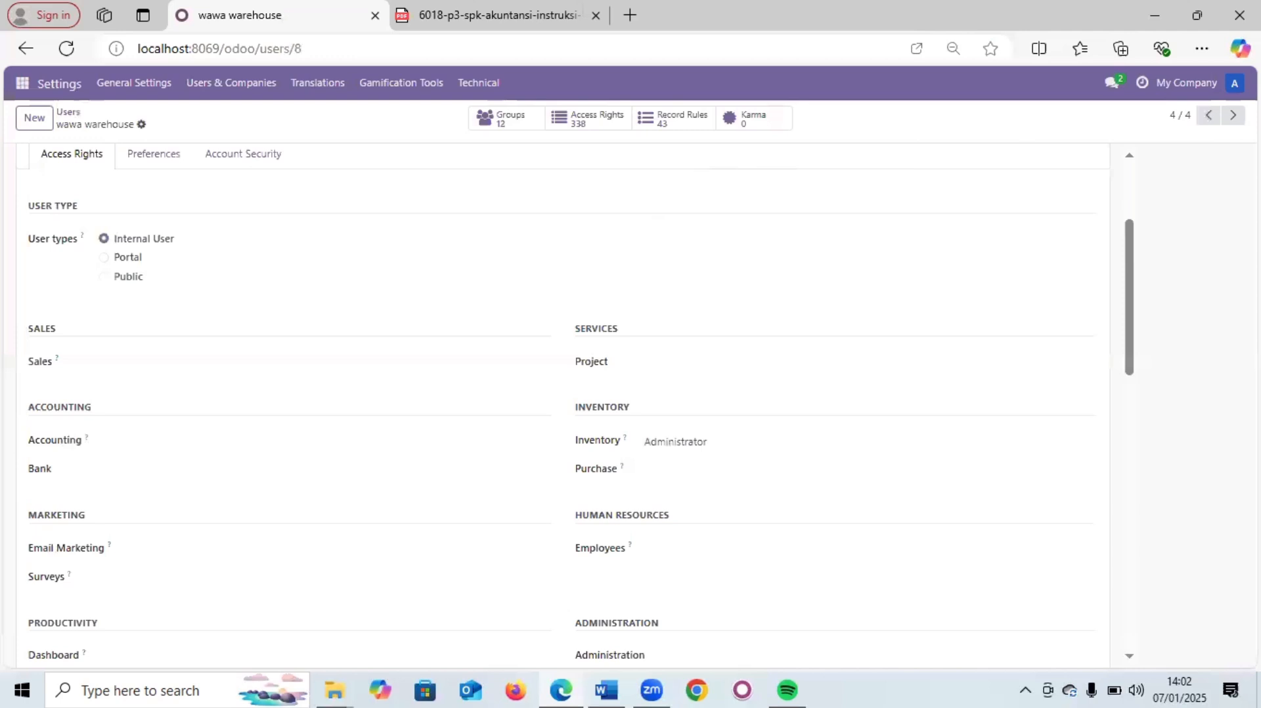
click(1234, 83)
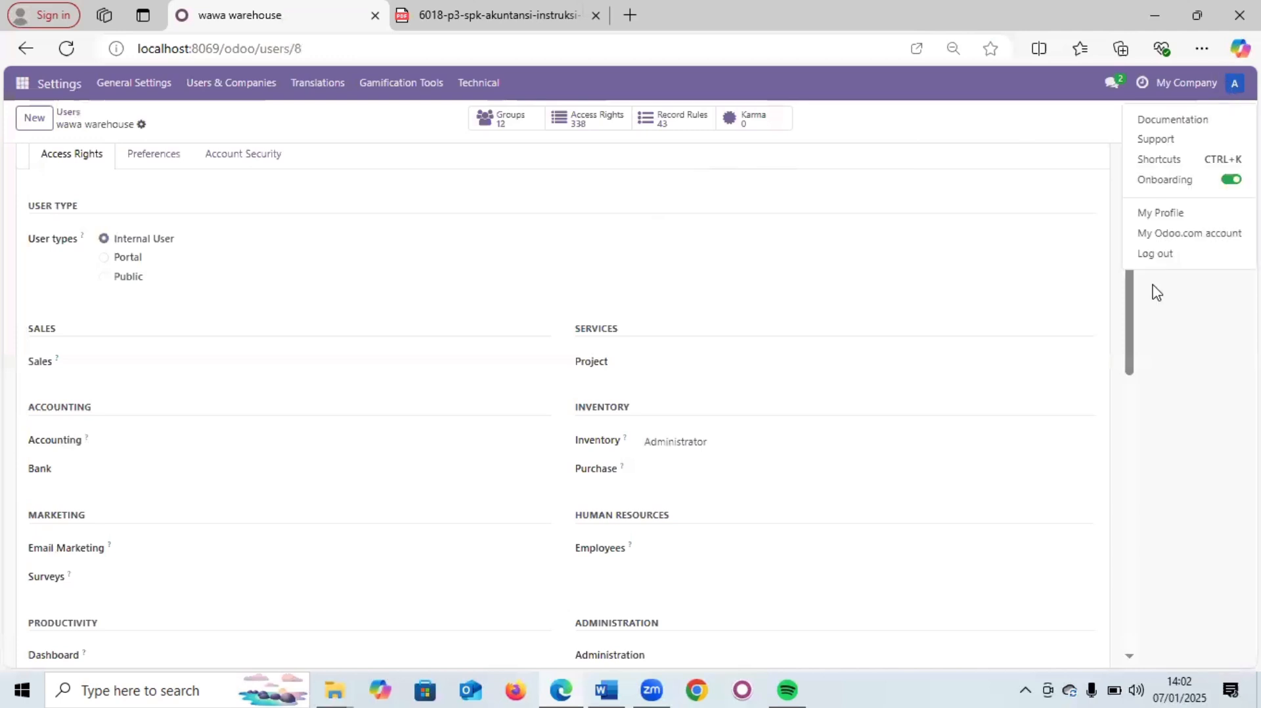
click(1155, 254)
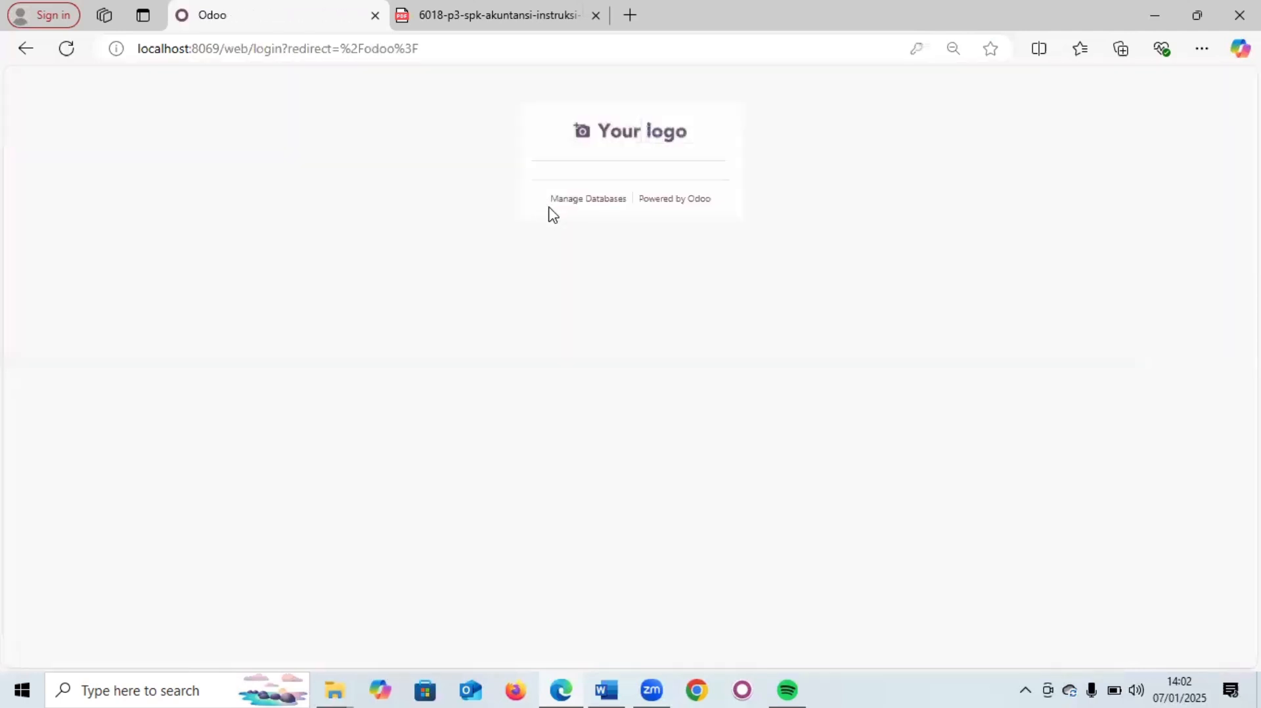
- Sign in as the purchase user with its password and open the Purchase app
click(583, 292)
text(123456)
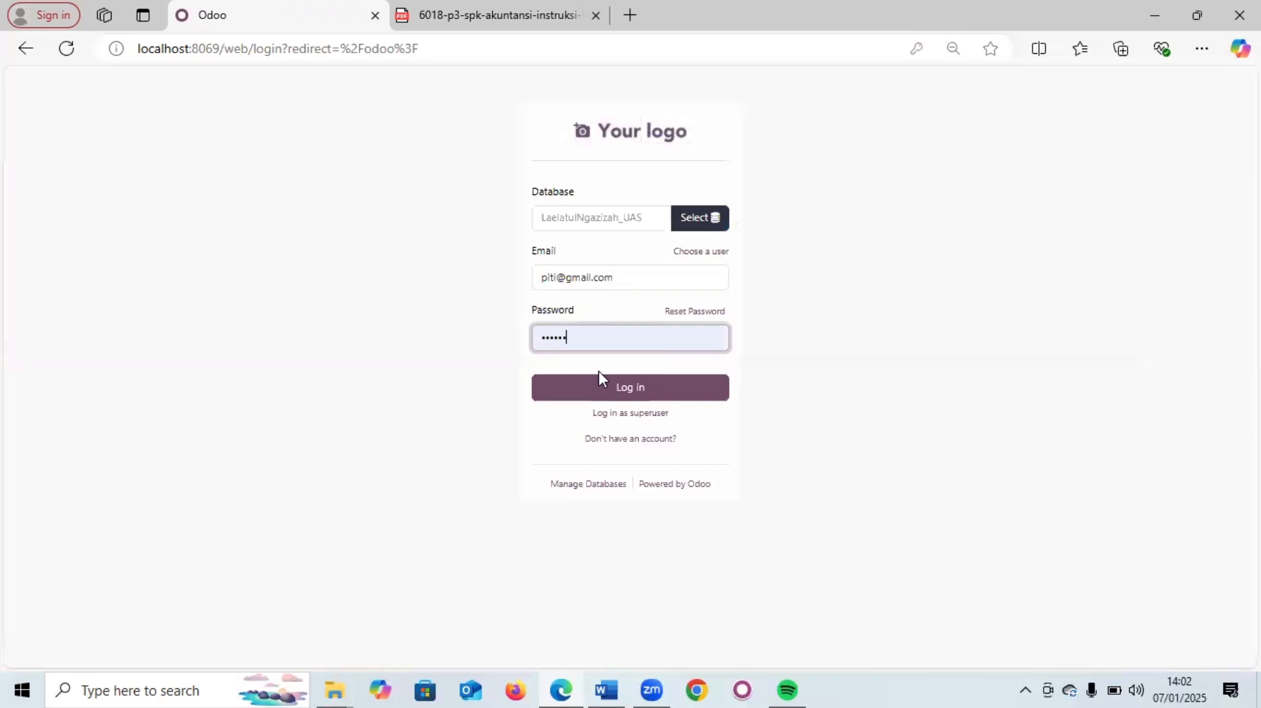
click(599, 394)
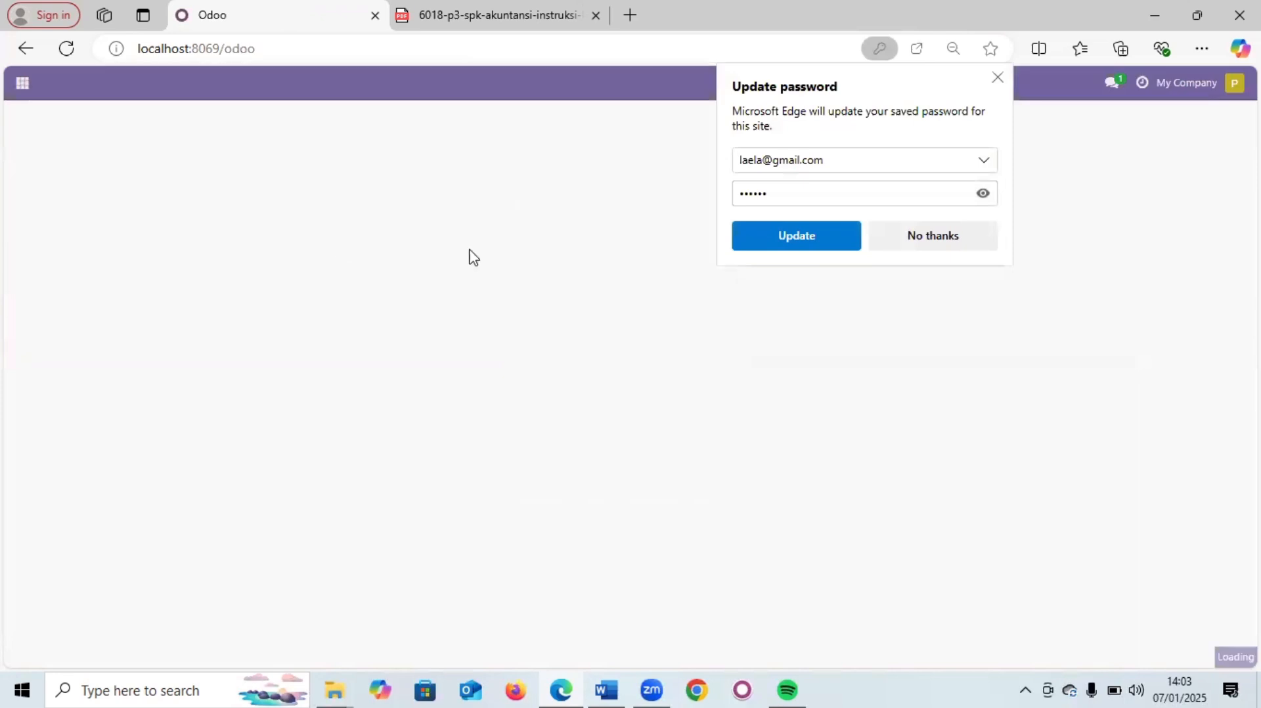
click(933, 236)
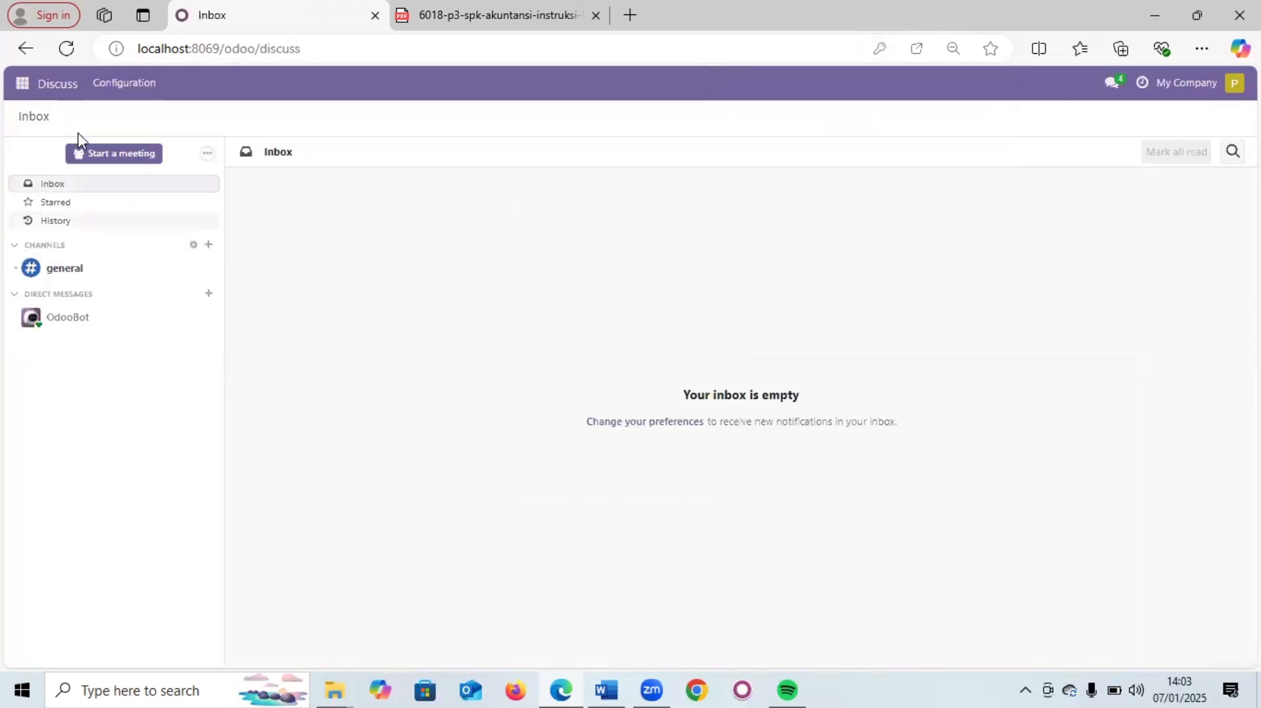
click(19, 94)
click(26, 240)
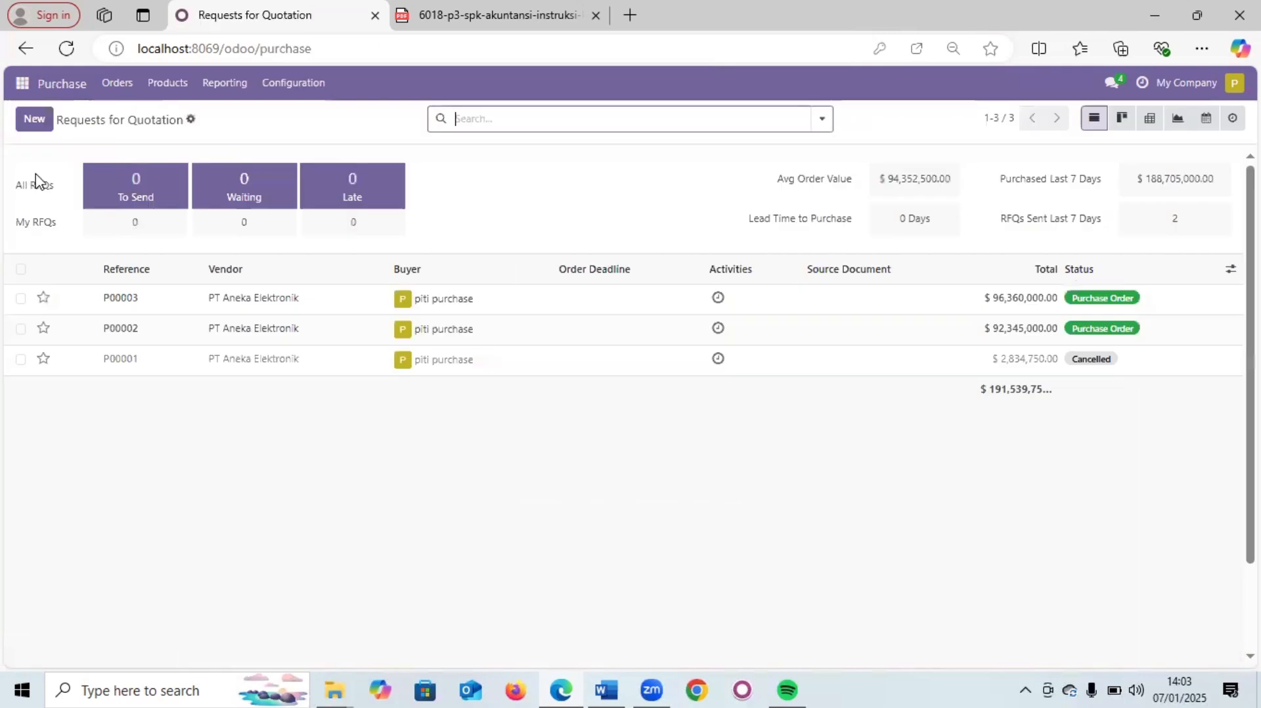
- Start a new request for quotation with vendor PT Aneka Elektronik
click(35, 120)
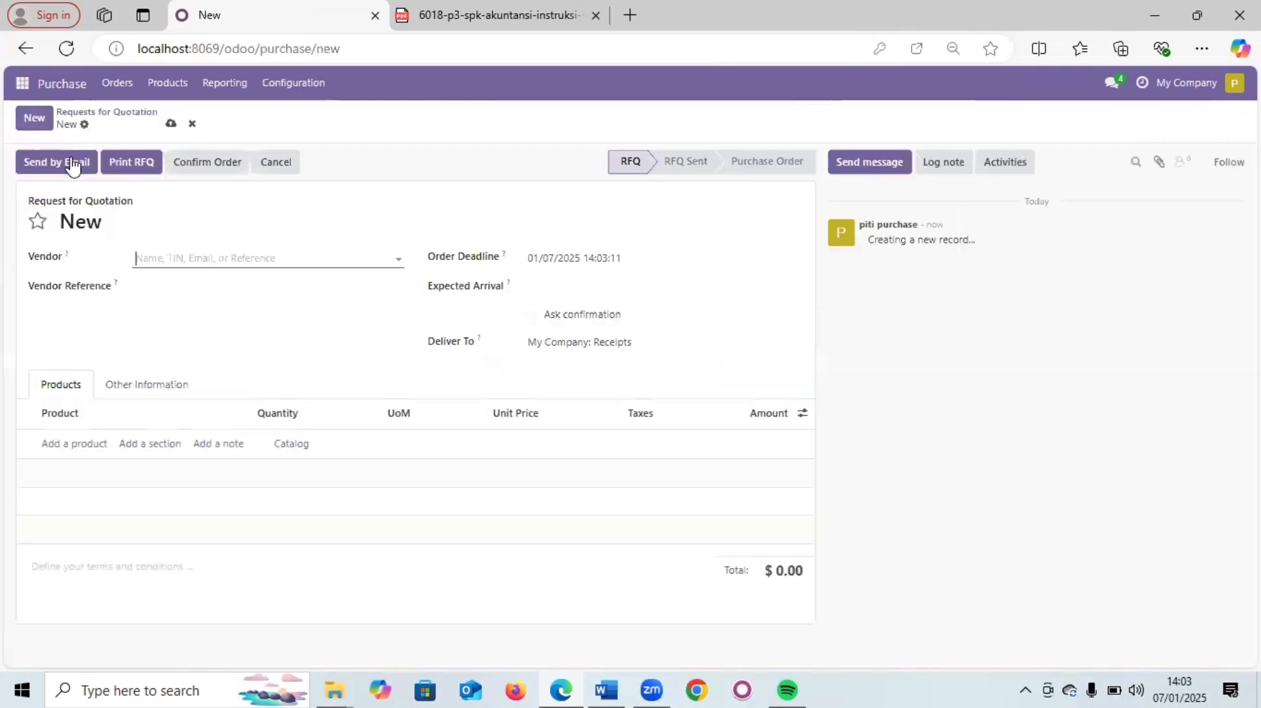
click(141, 258)
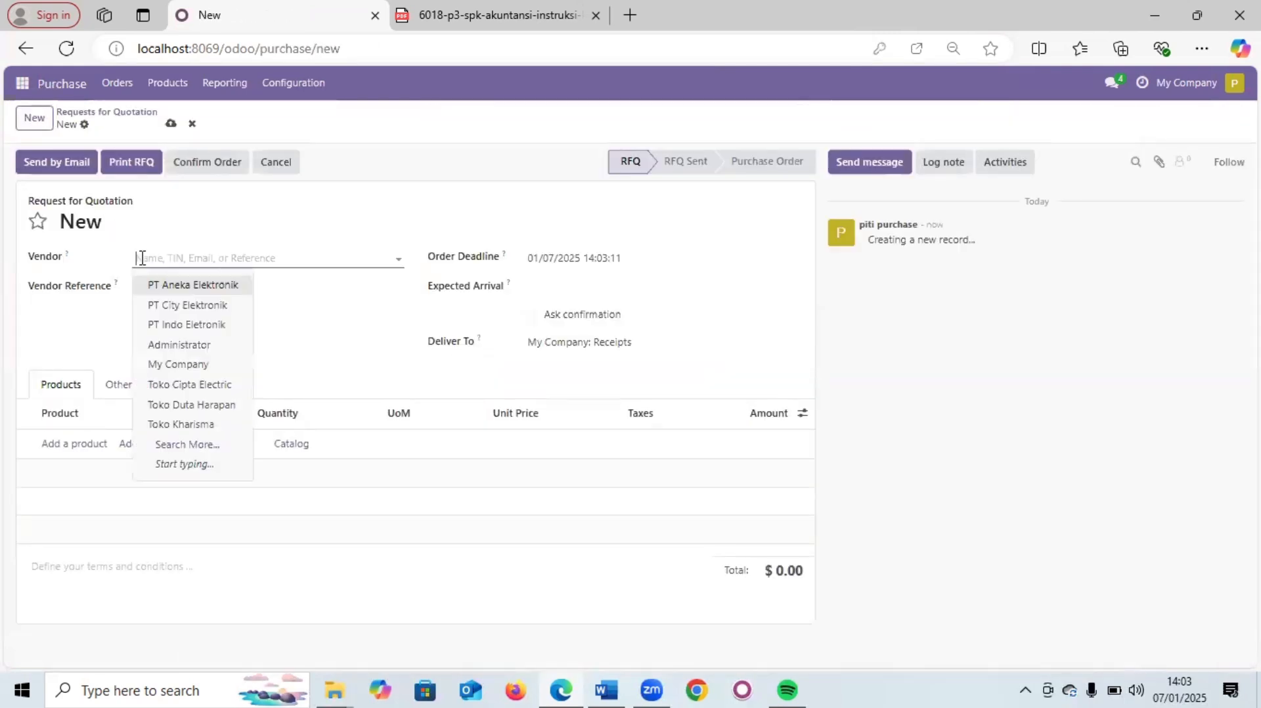
click(162, 289)
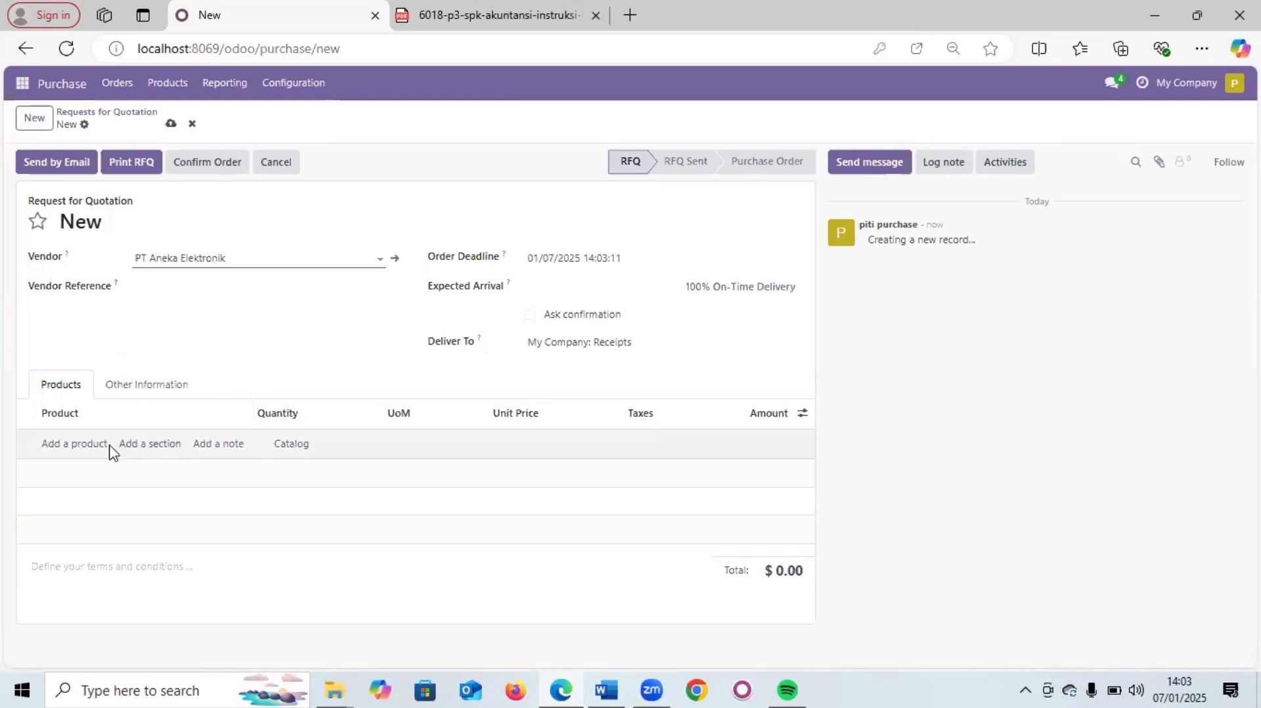
- Add lines of 12 units each for Kulkas 1 Pintu [K-0001] and Kulkas 2 Pintu [K-0002]
click(69, 451)
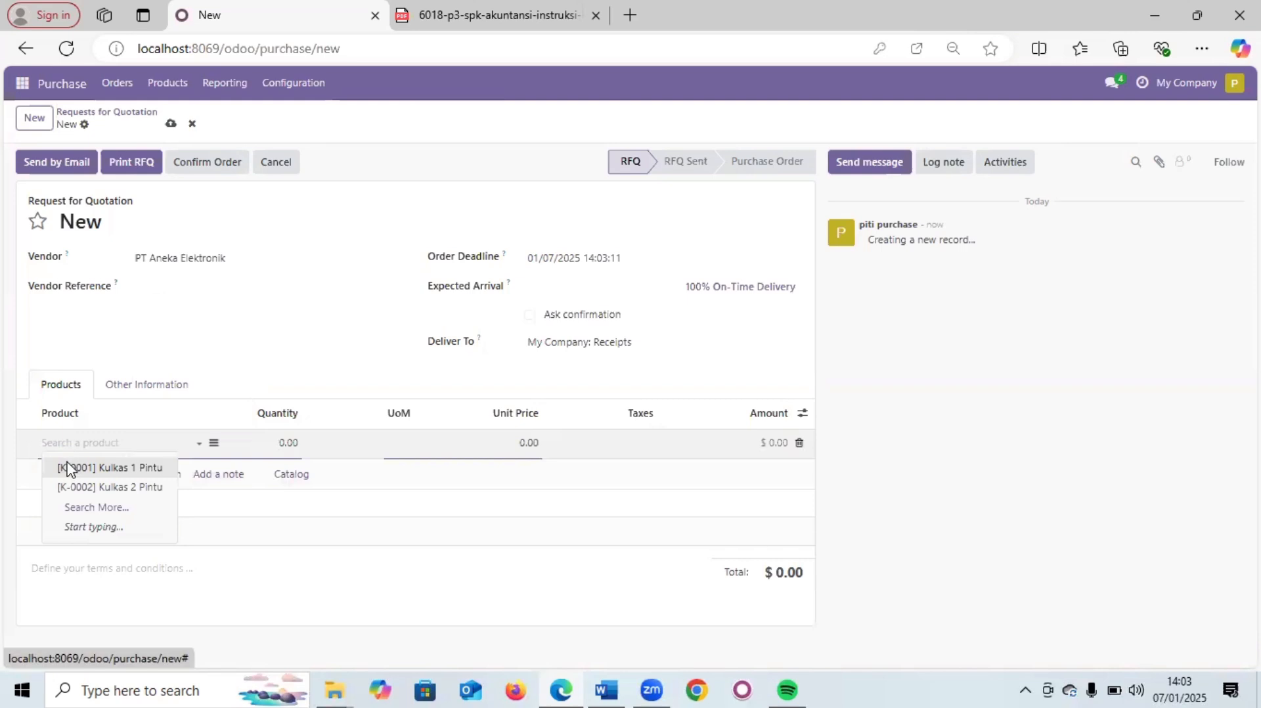
click(68, 470)
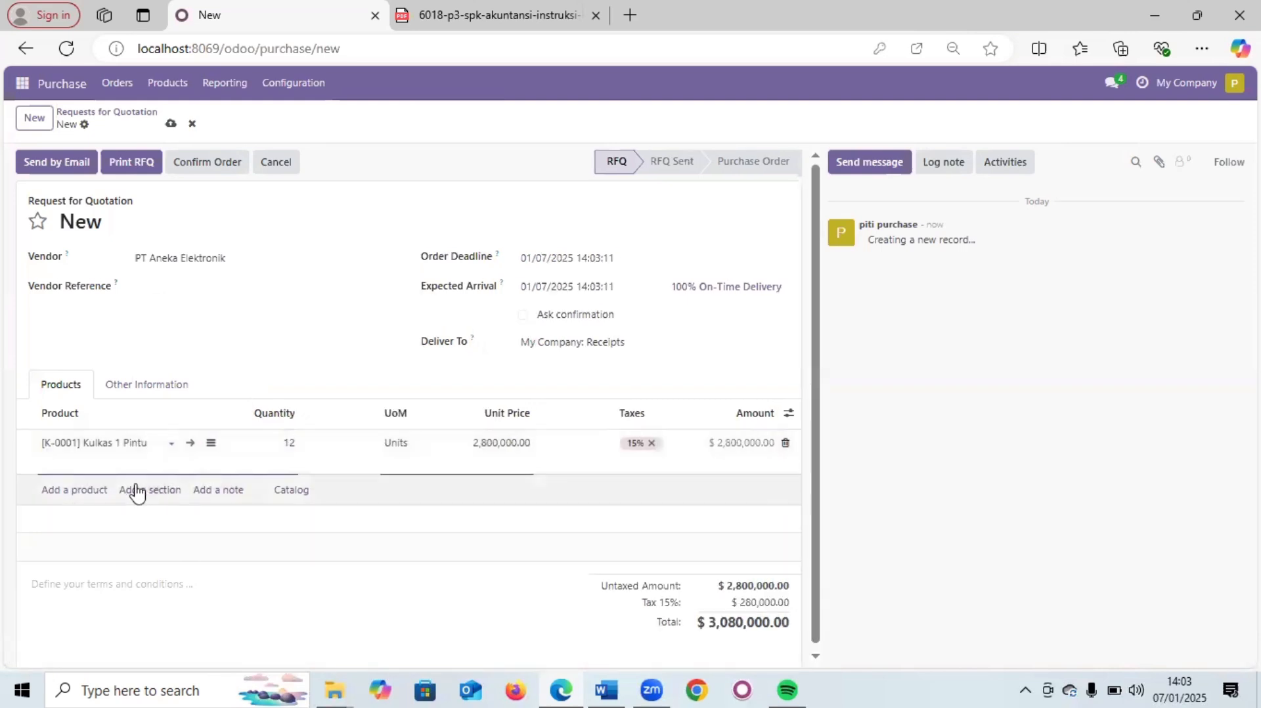
click(92, 493)
click(120, 515)
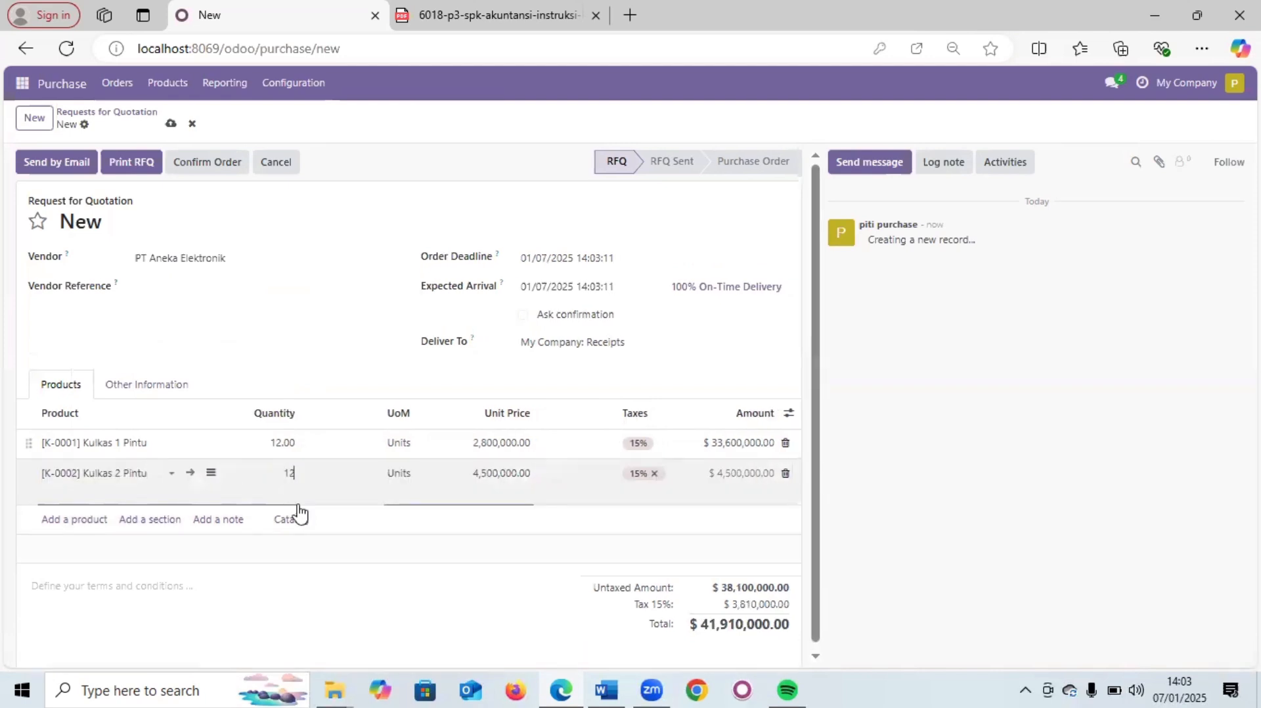
click(392, 576)
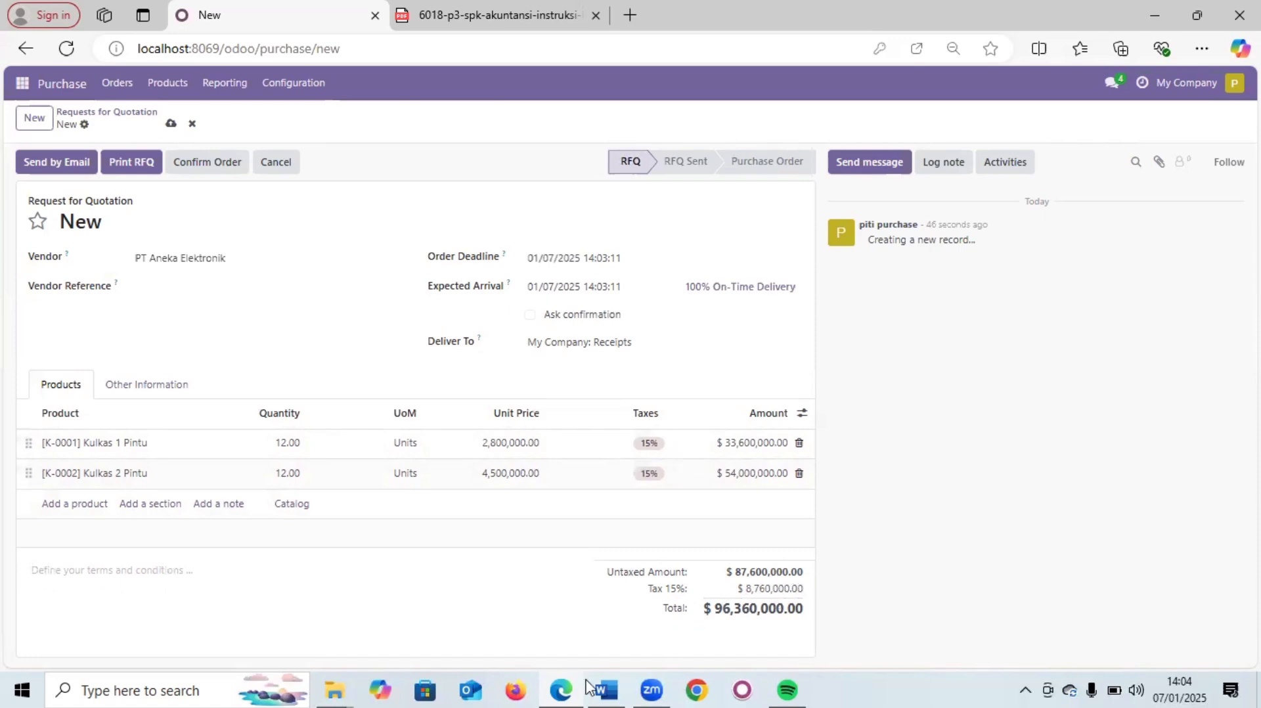
- Check the Skenario P2P cost breakdown in Word, then return to RFQ P00004 in Edge
click(605, 689)
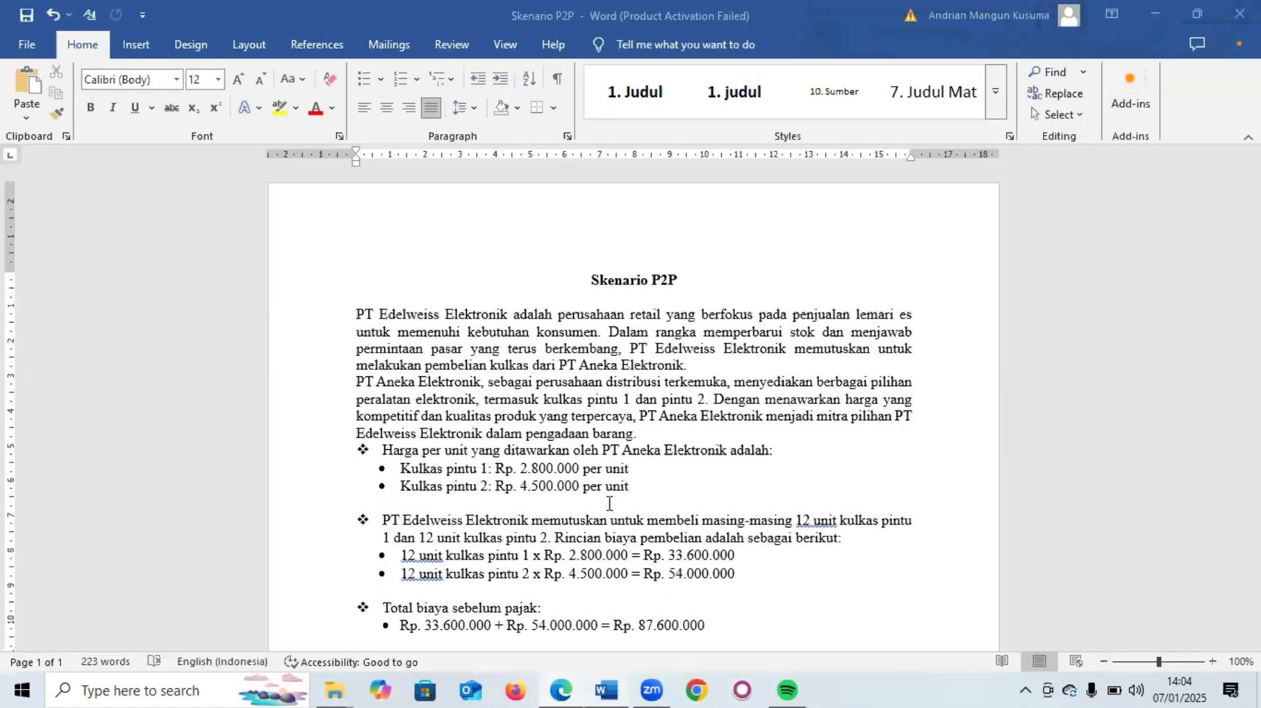
scroll(443, 443, down, 4)
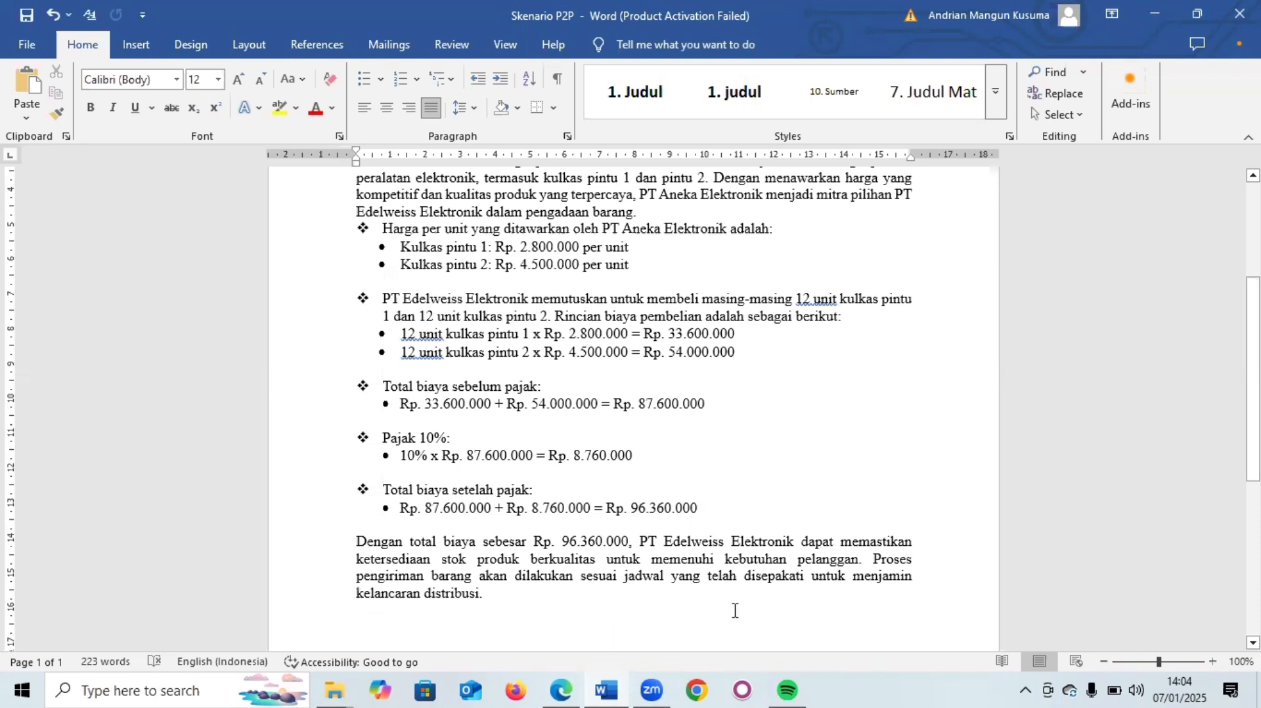
key(alt+Tab)
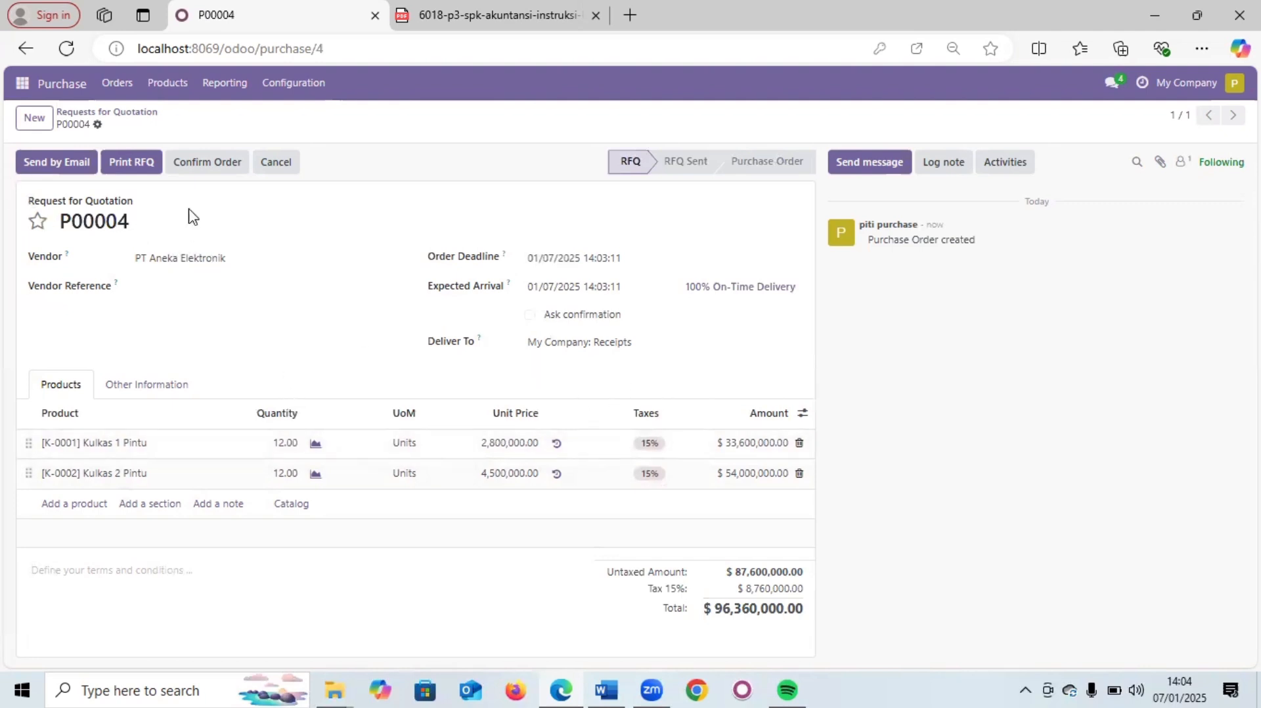
- Email RFQ P00004 to PT Aneka Elektronik, then confirm it as a purchase order
click(58, 159)
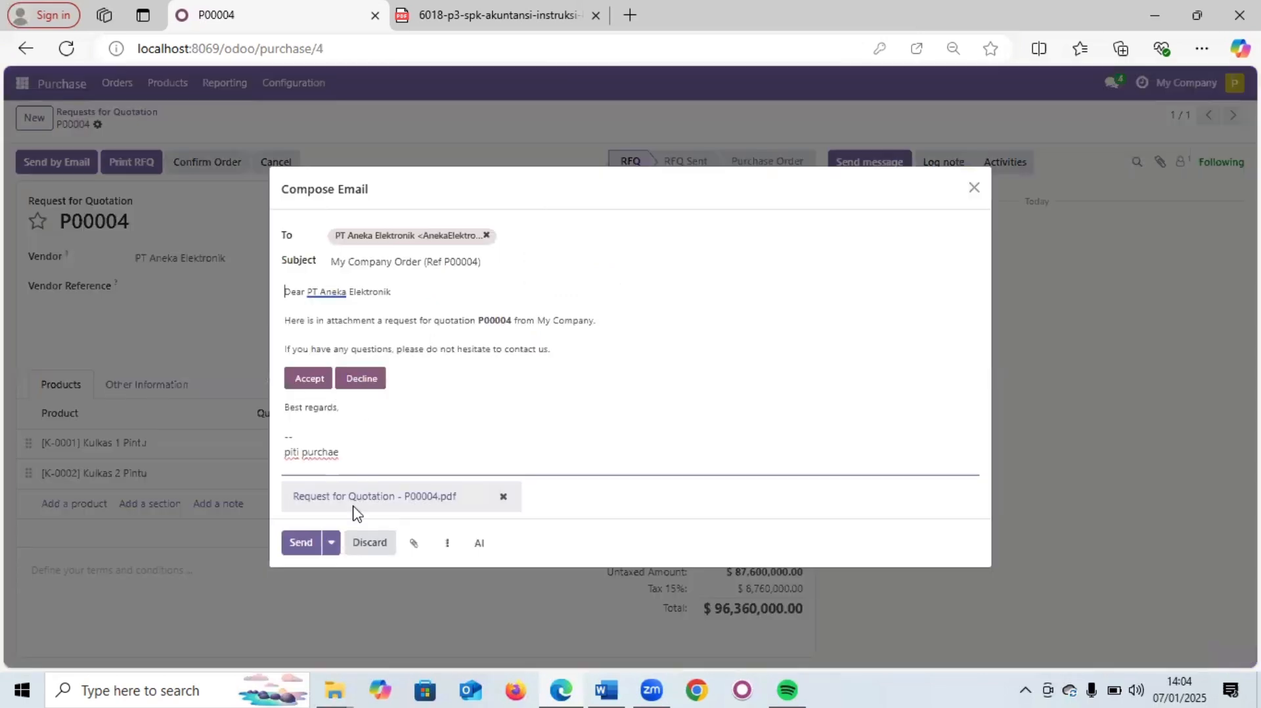
click(309, 545)
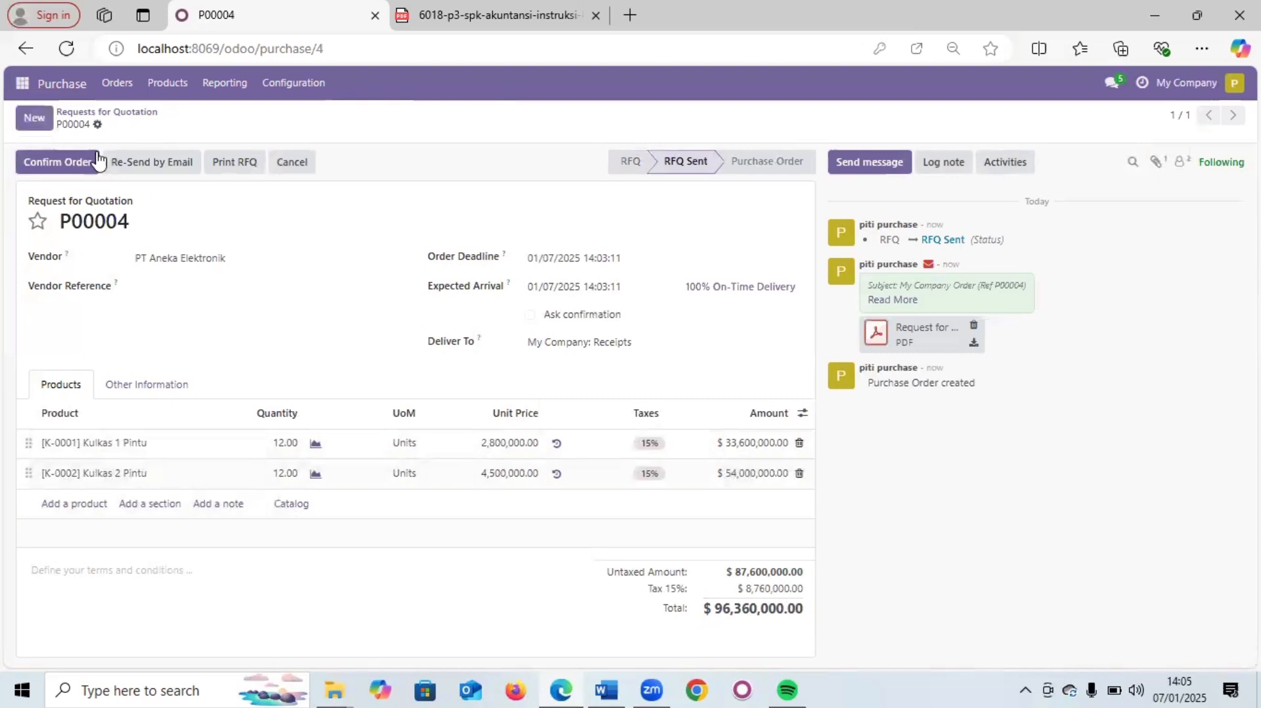
click(43, 152)
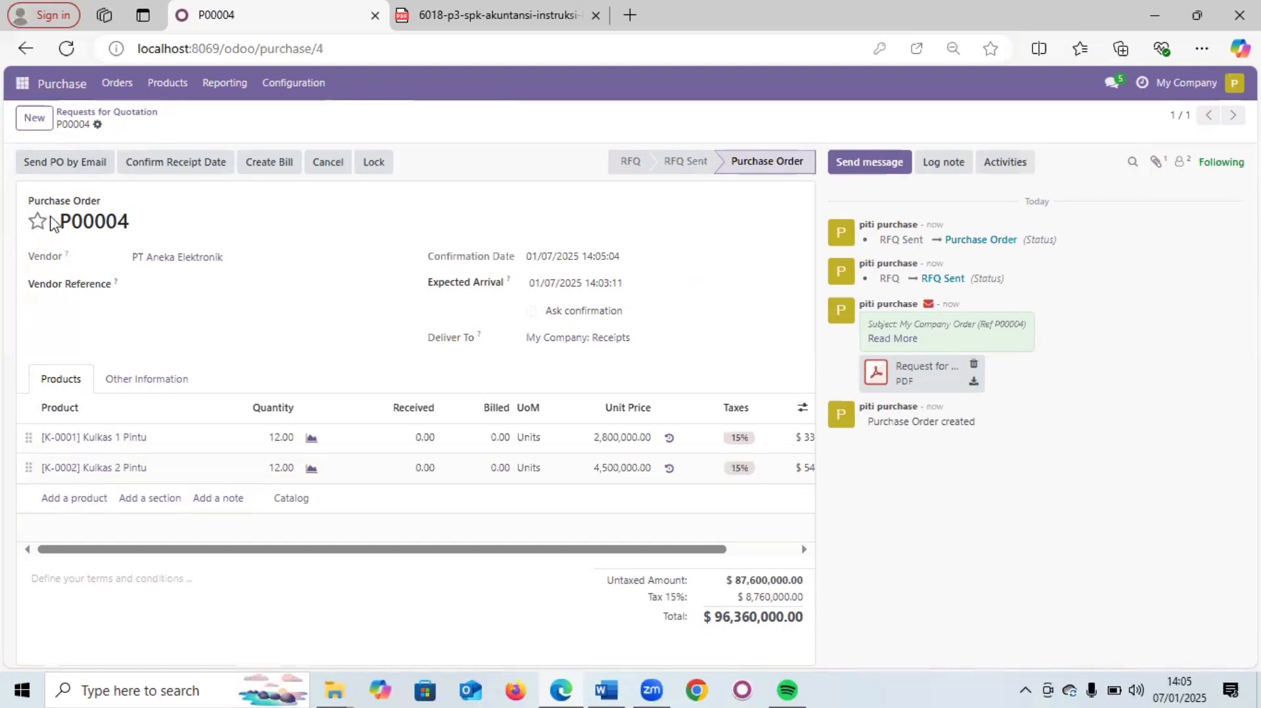
- Switch to the warehouse user account and open the Inventory Overview
click(1233, 86)
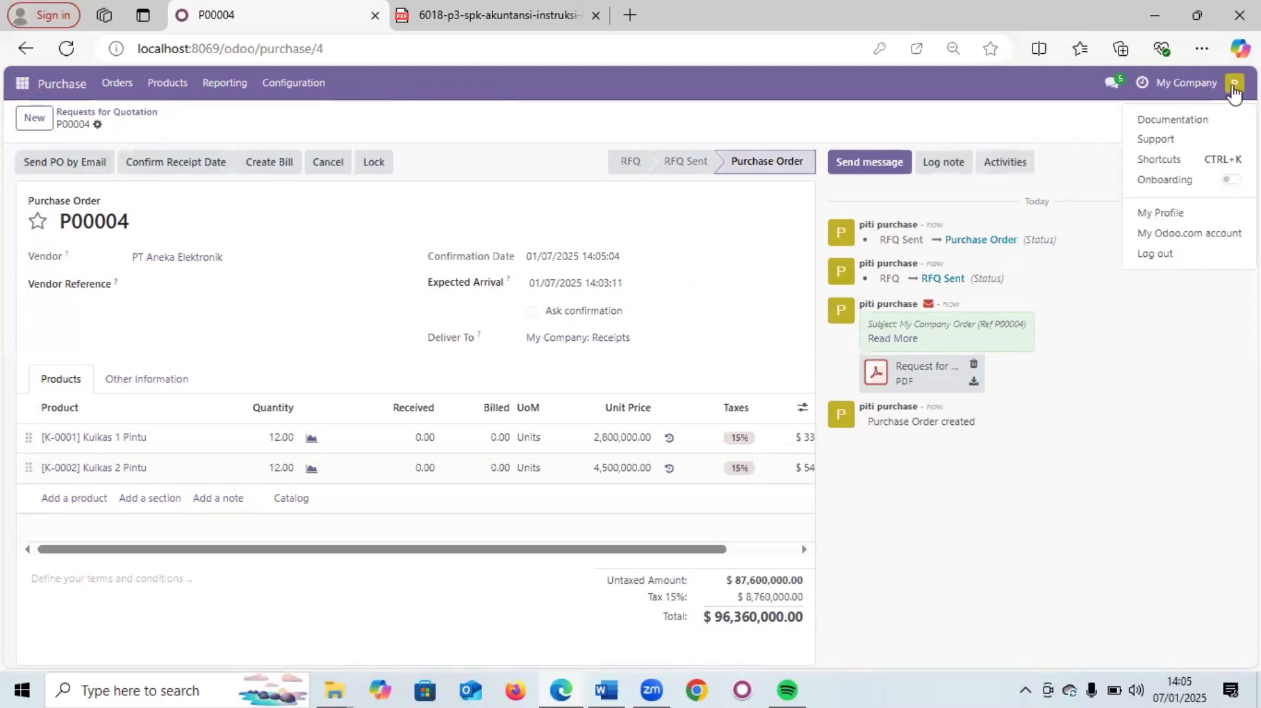
click(1189, 259)
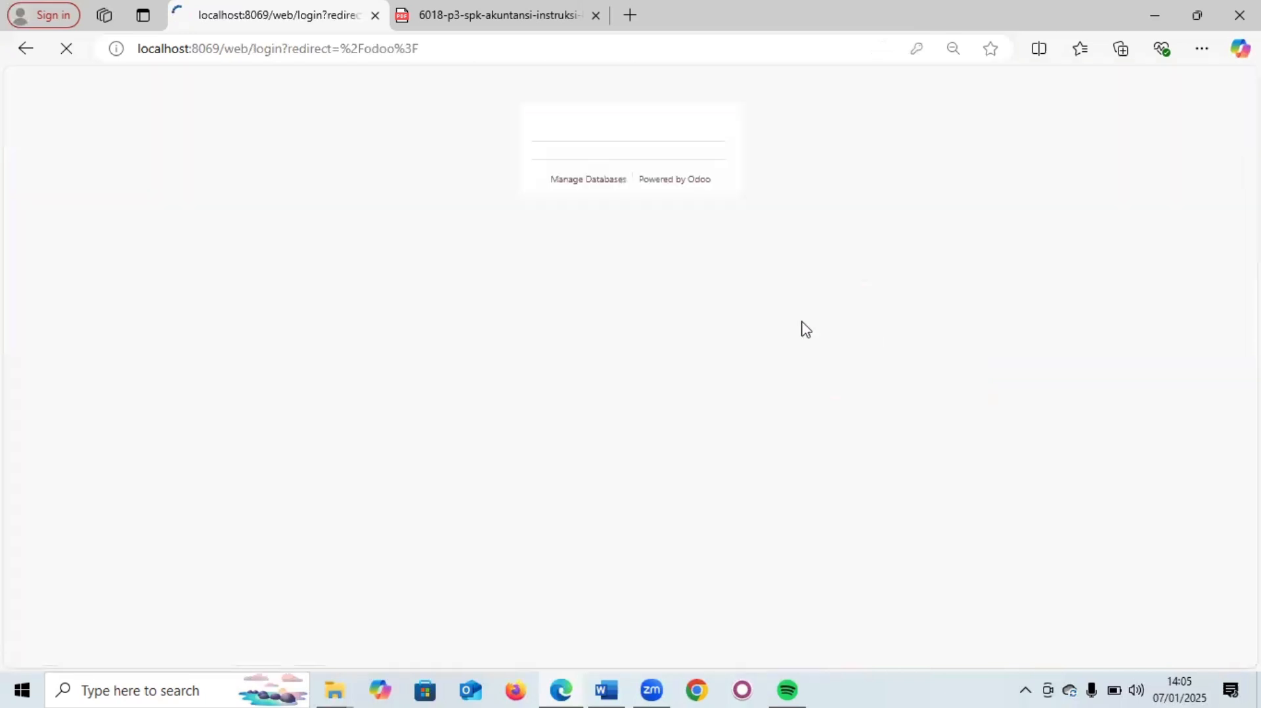
click(593, 323)
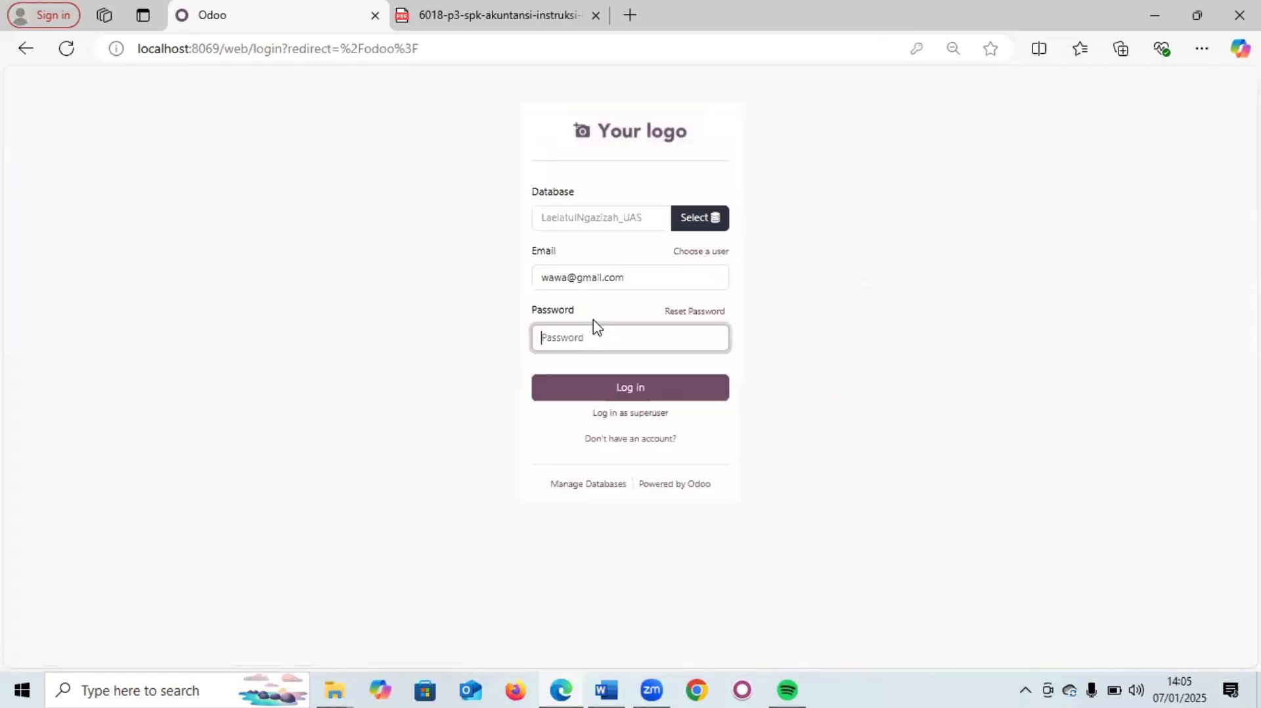
click(586, 337)
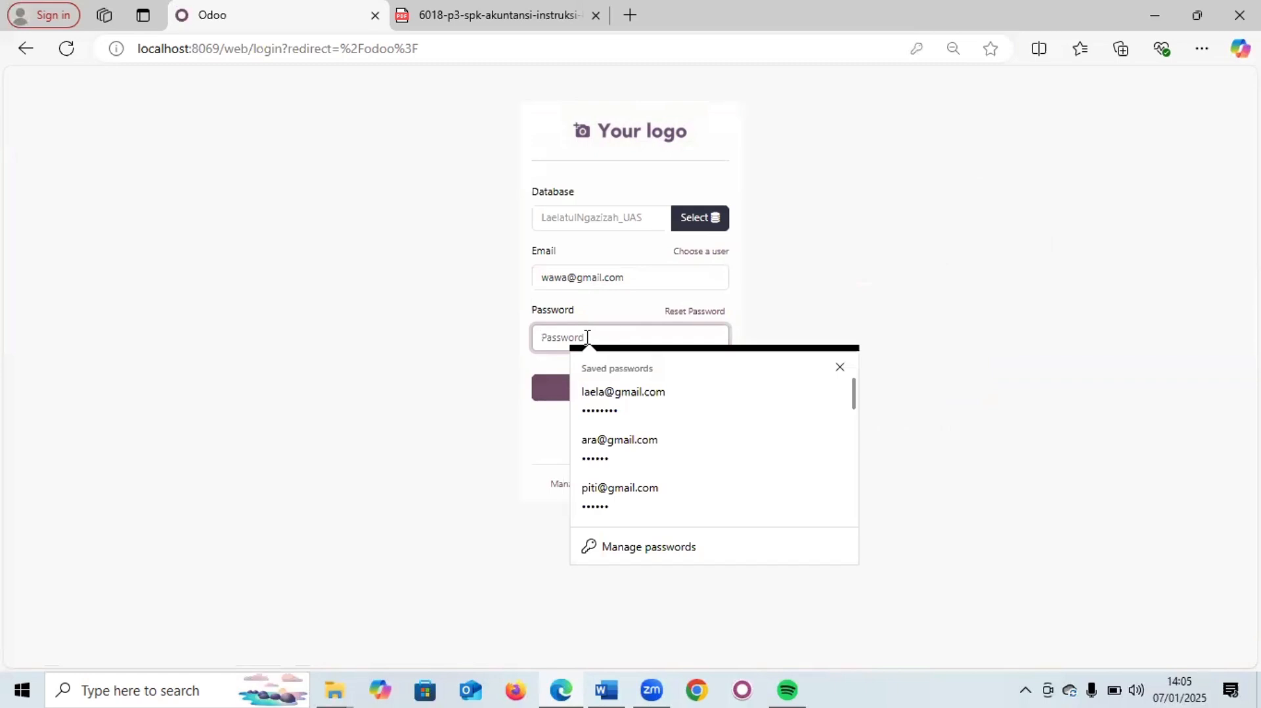
text(123456)
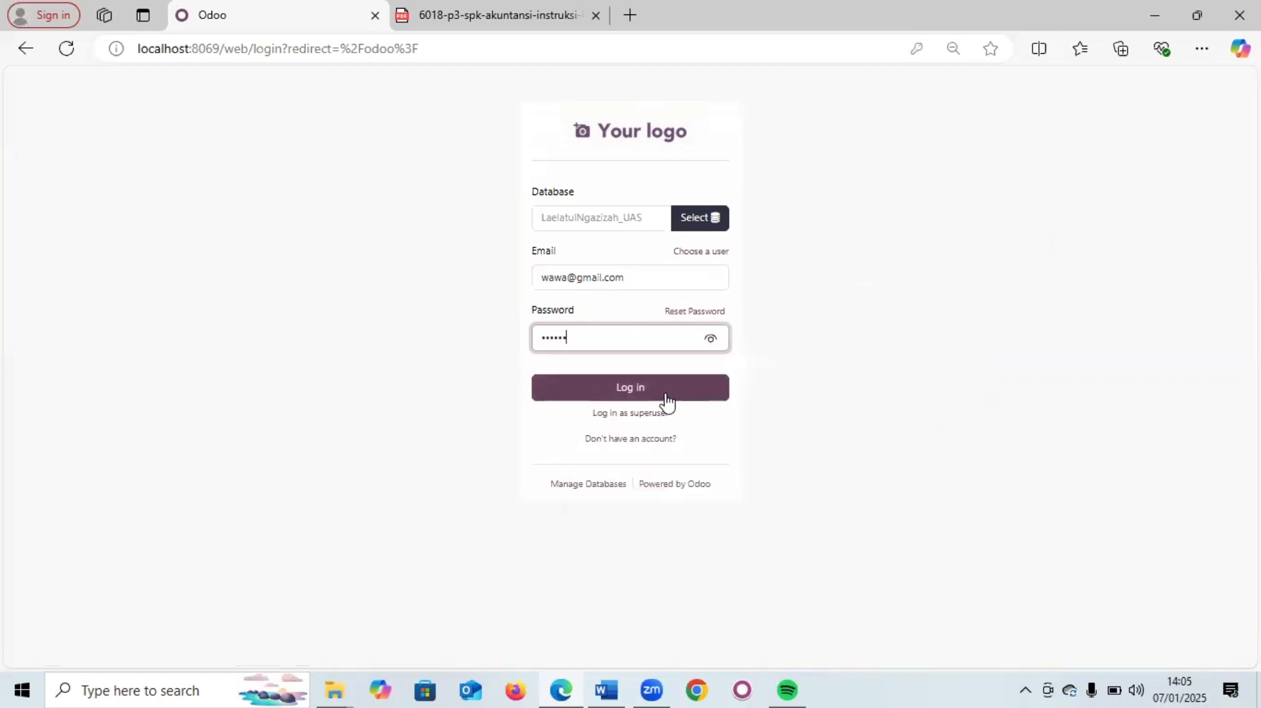
click(665, 397)
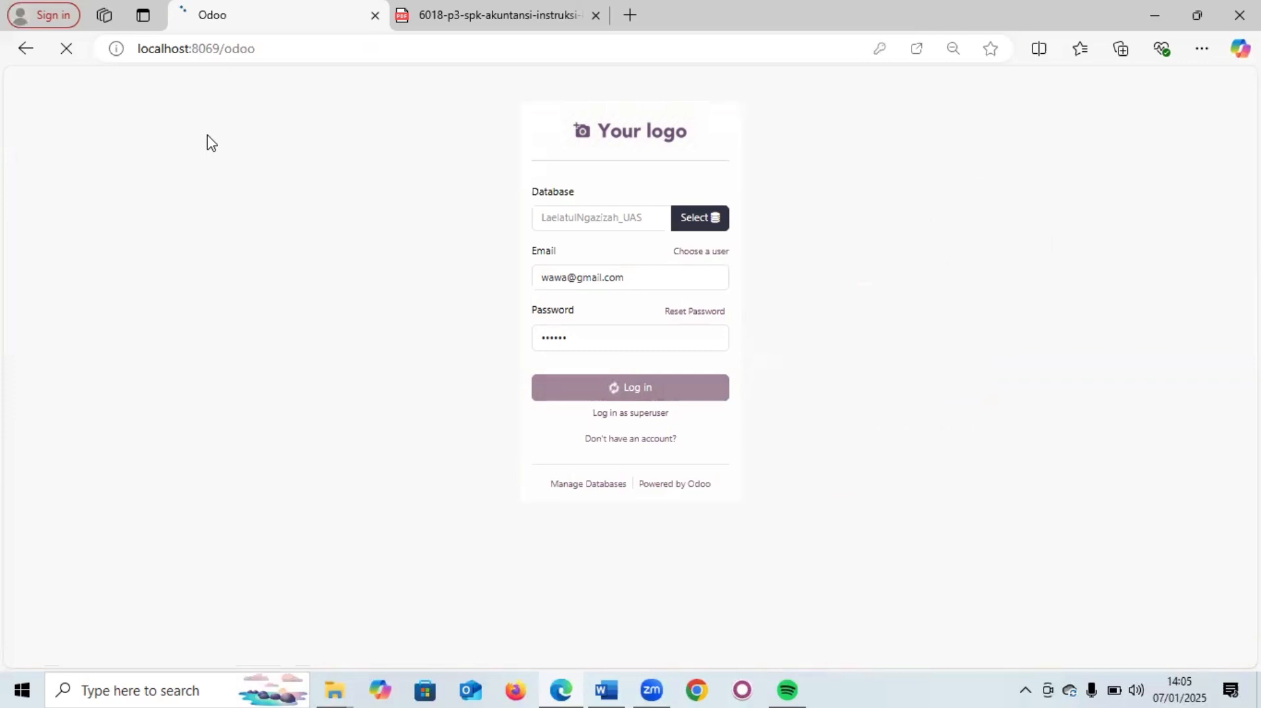
click(932, 238)
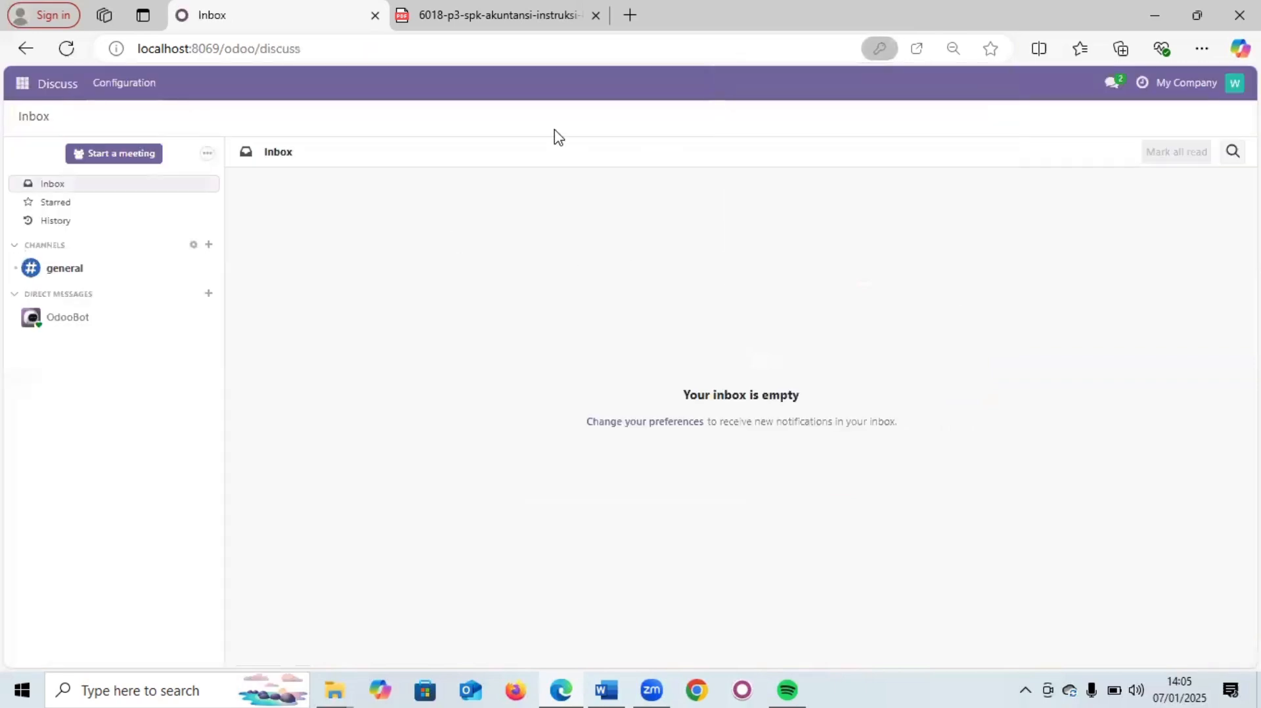
click(21, 91)
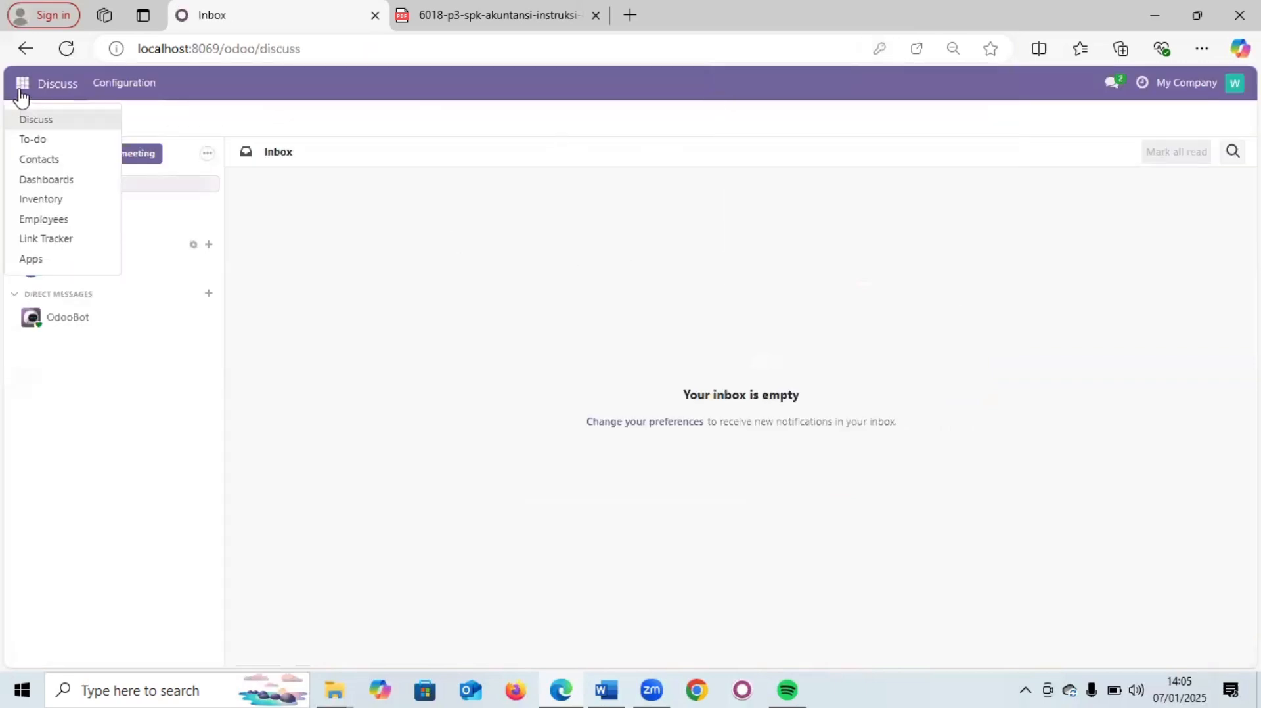
click(24, 200)
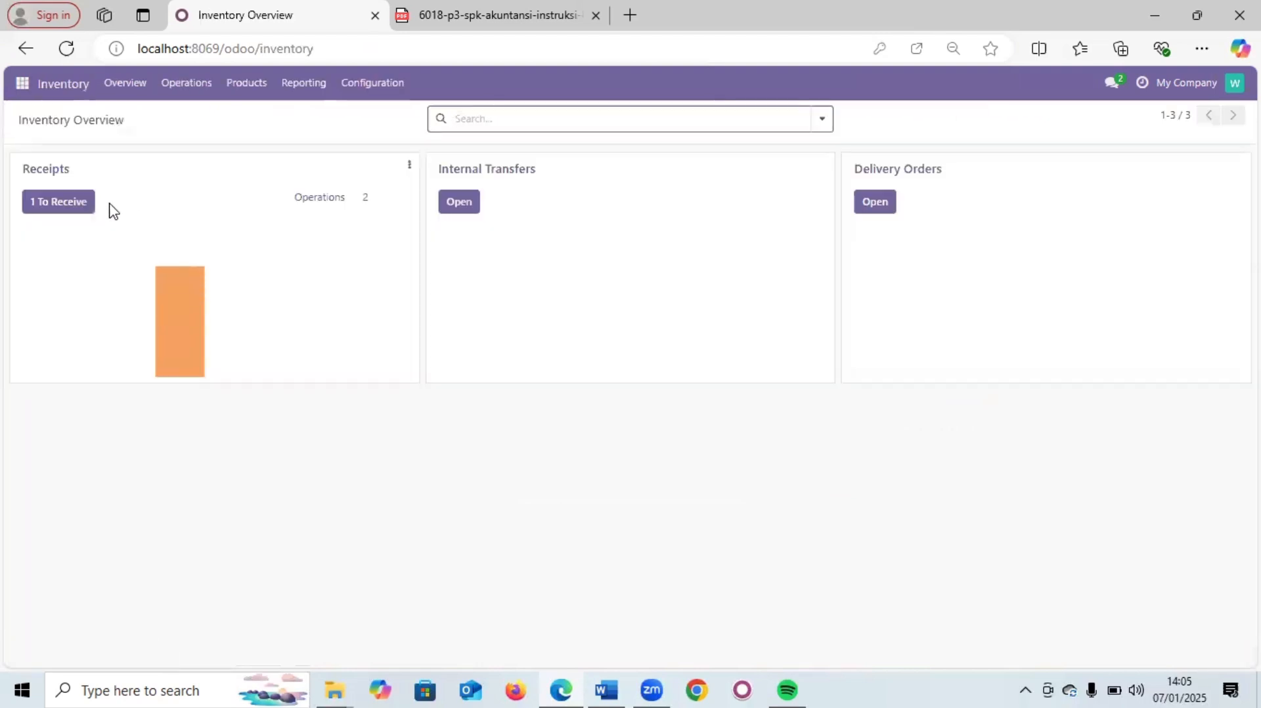
- Validate receipt WH/IN/00003 from P00004, receiving 12 units of each refrigerator
click(64, 209)
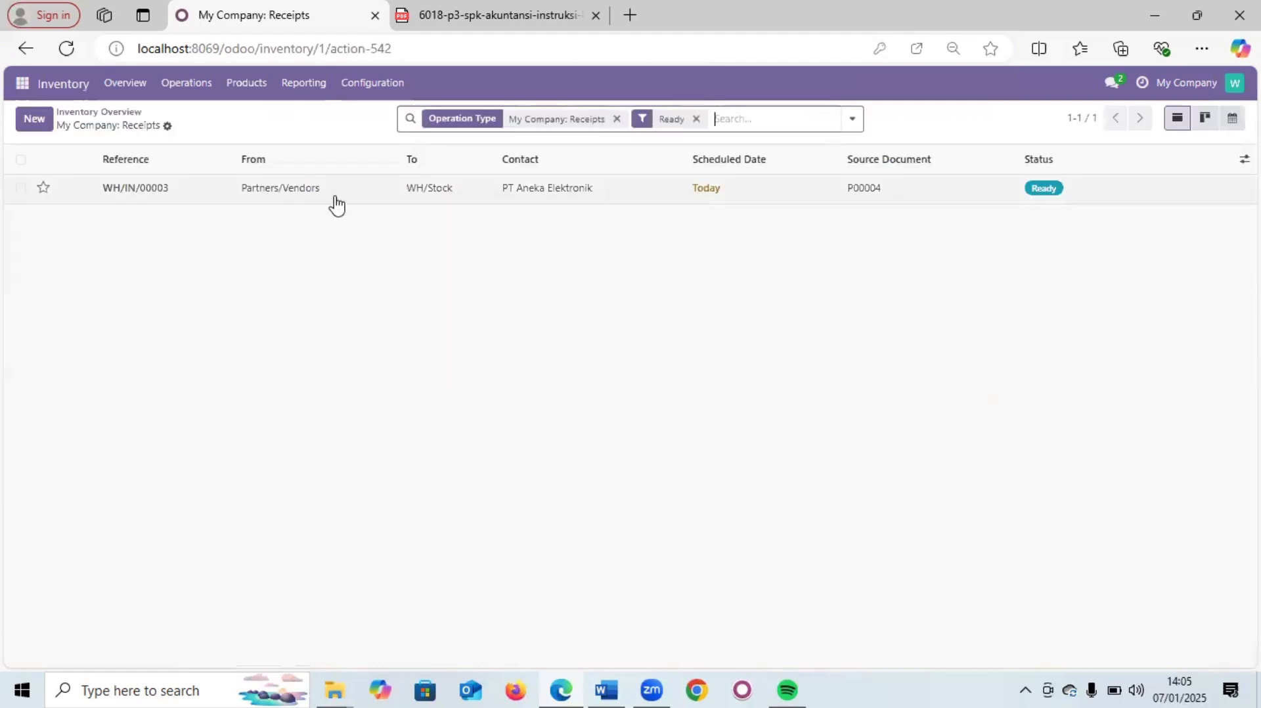
click(336, 200)
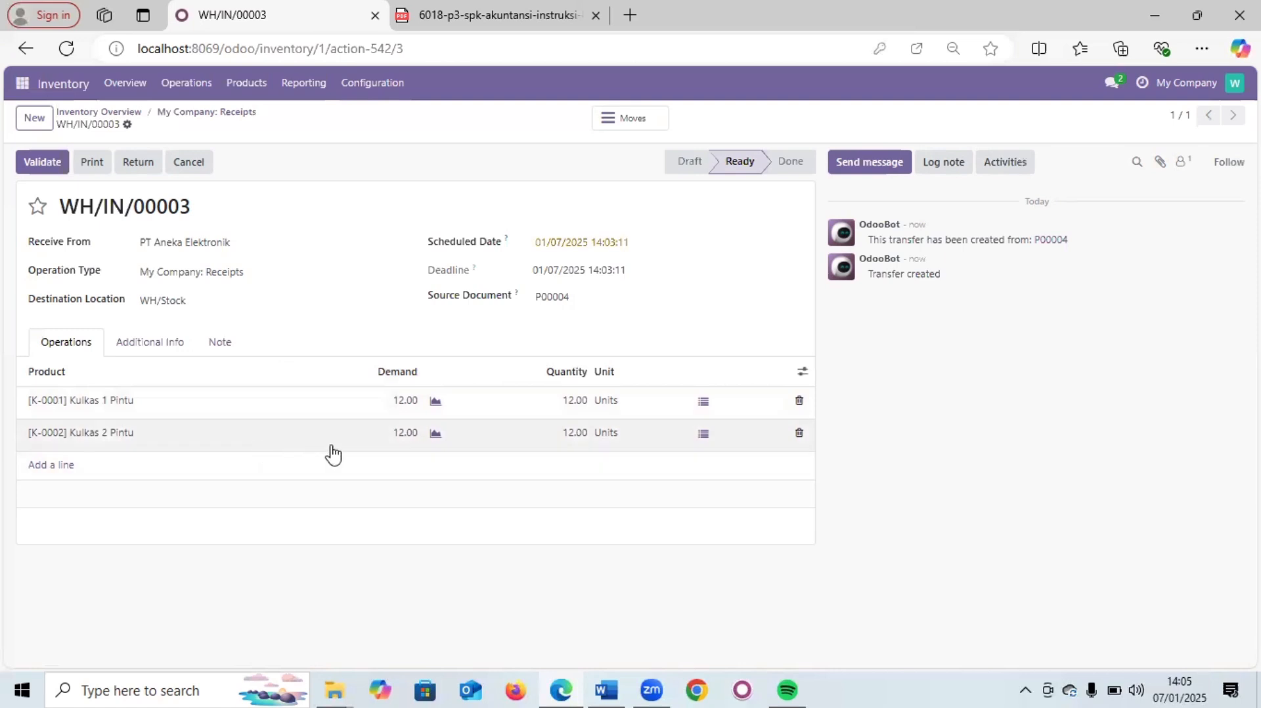
click(41, 164)
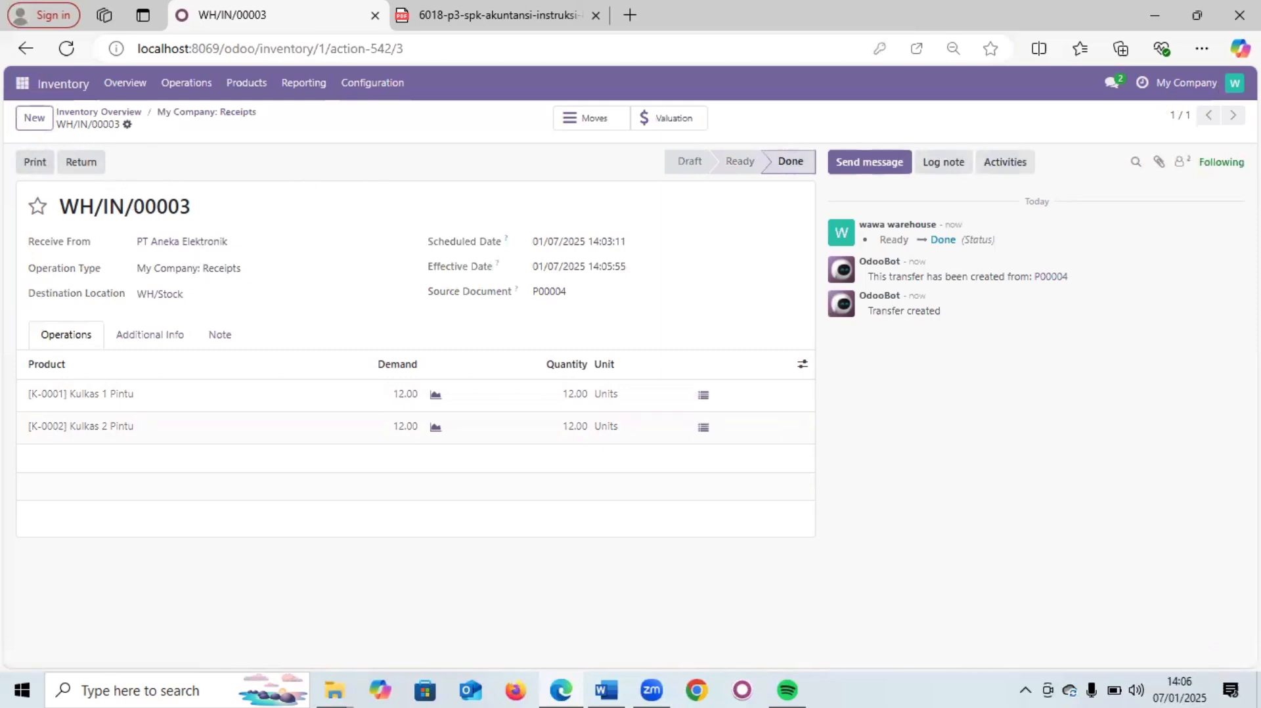
click(1235, 84)
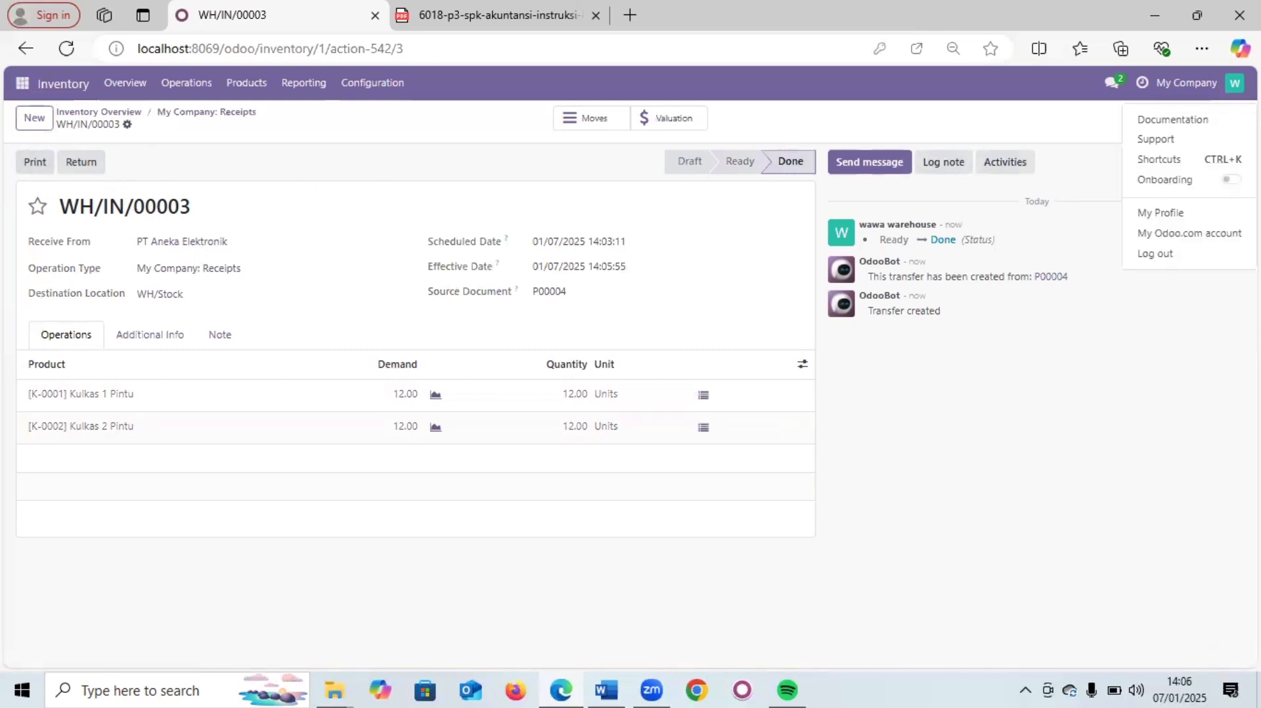
- Sign back in as the purchase user and decline Edge's password update prompt
click(1144, 258)
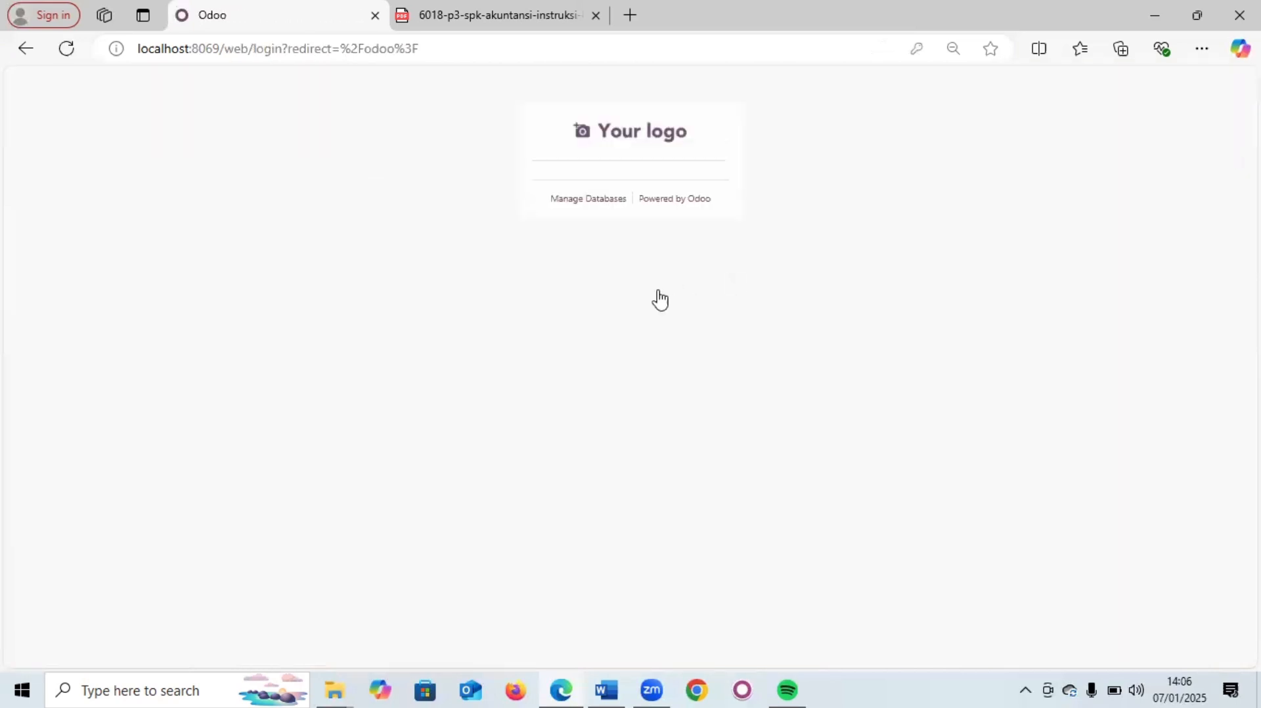
click(604, 266)
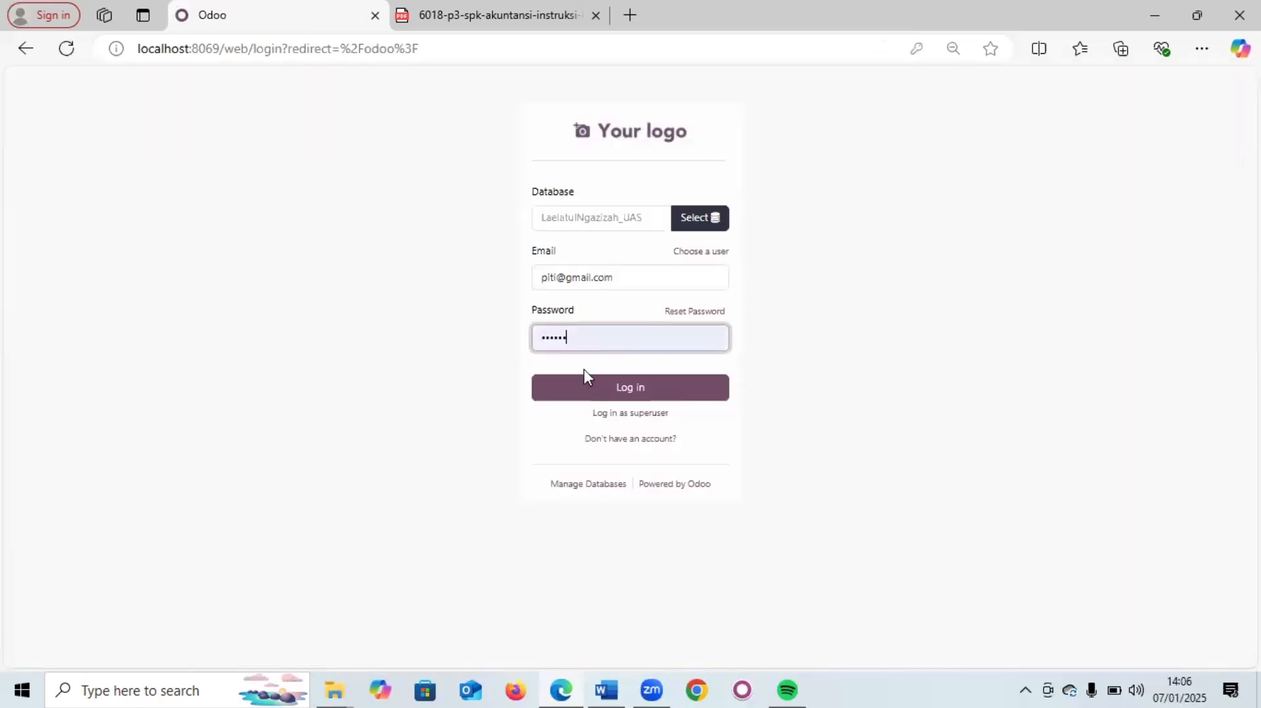
click(607, 394)
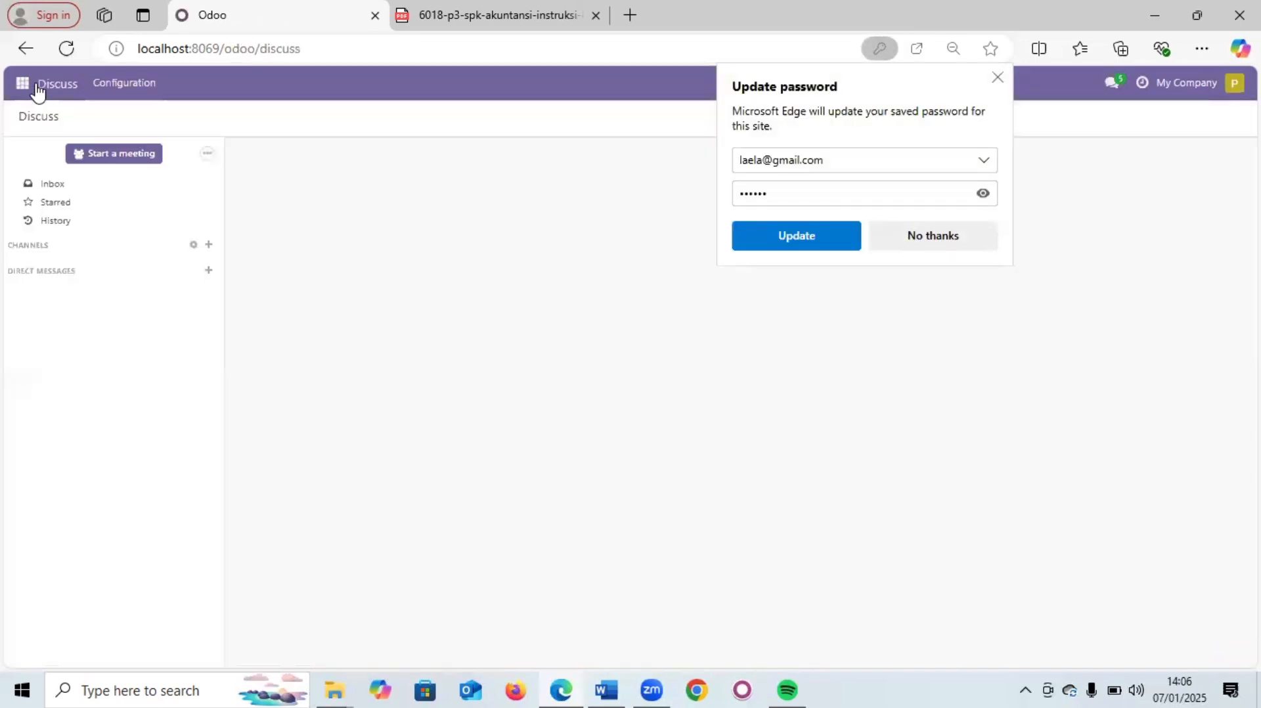
click(979, 243)
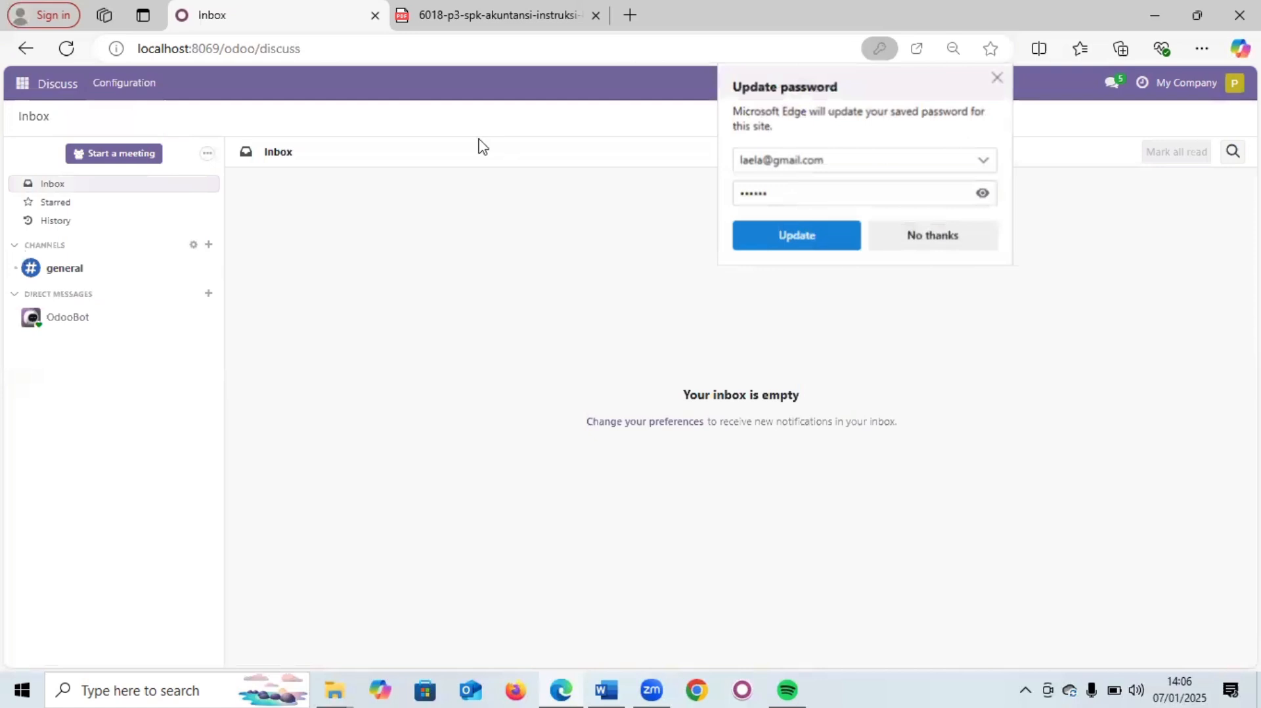
- Open P00004 in the Purchase app to check 12.00 units received per refrigerator
click(20, 79)
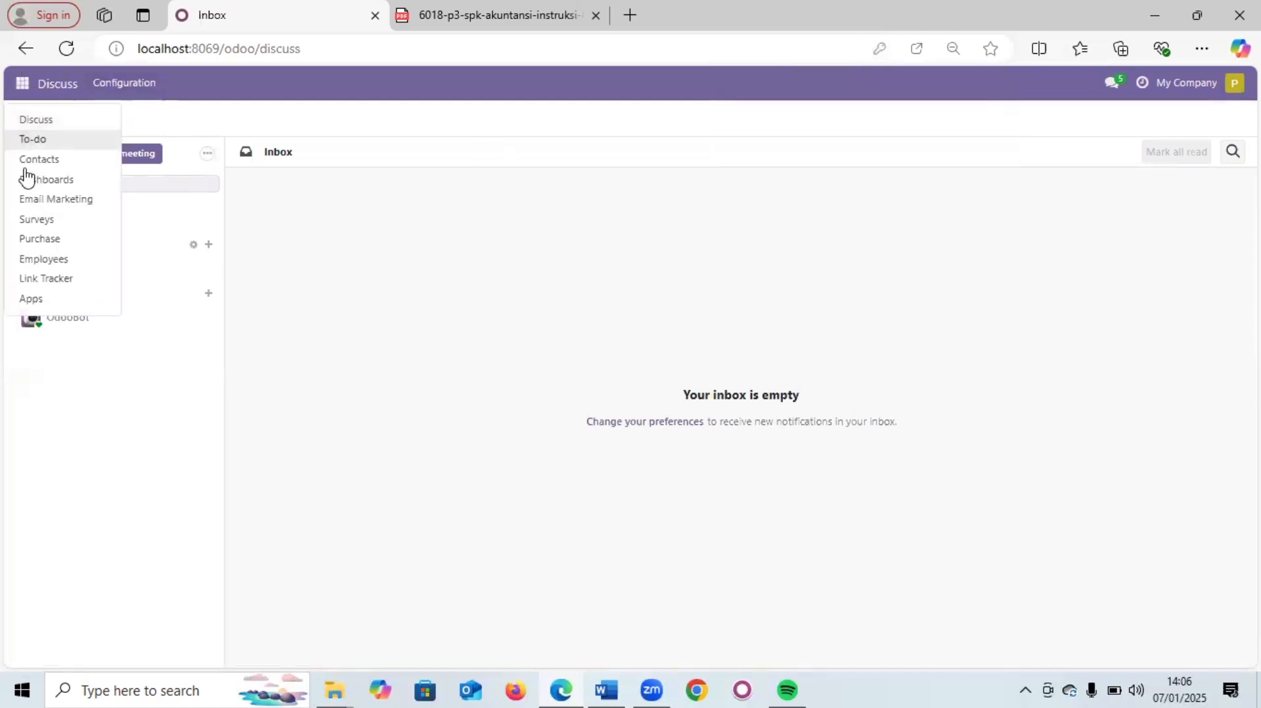
click(32, 243)
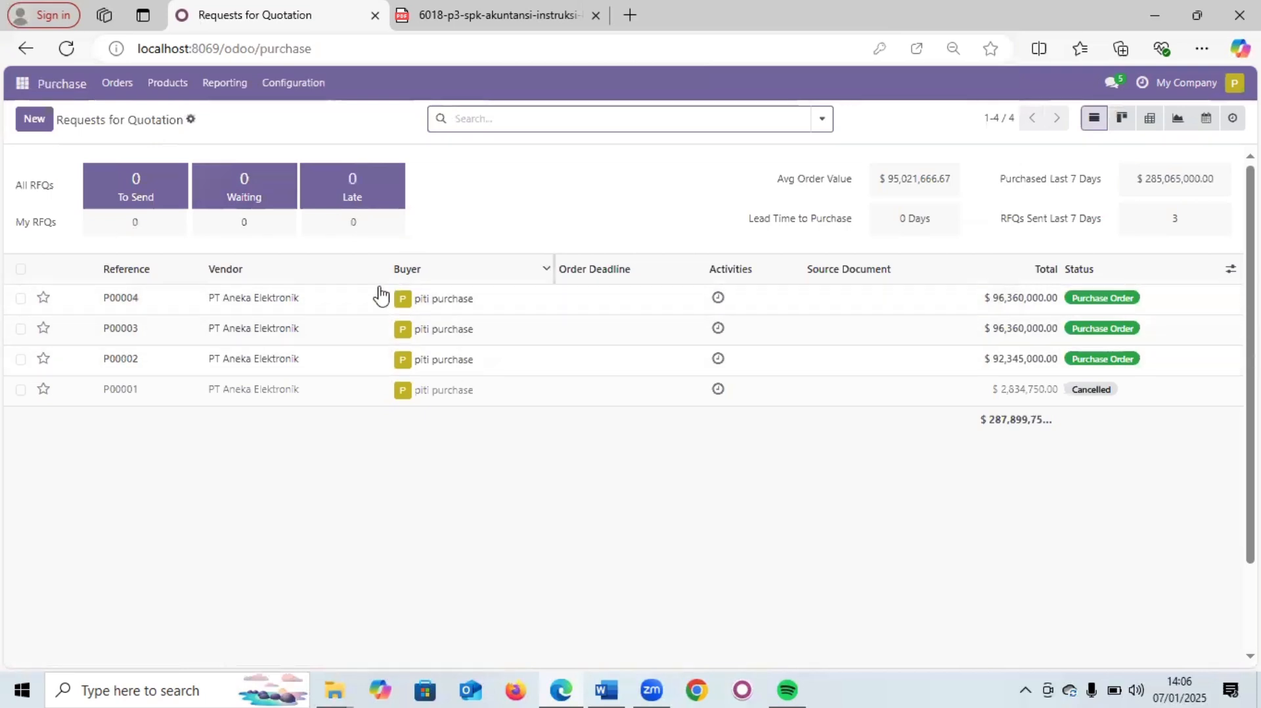
click(347, 303)
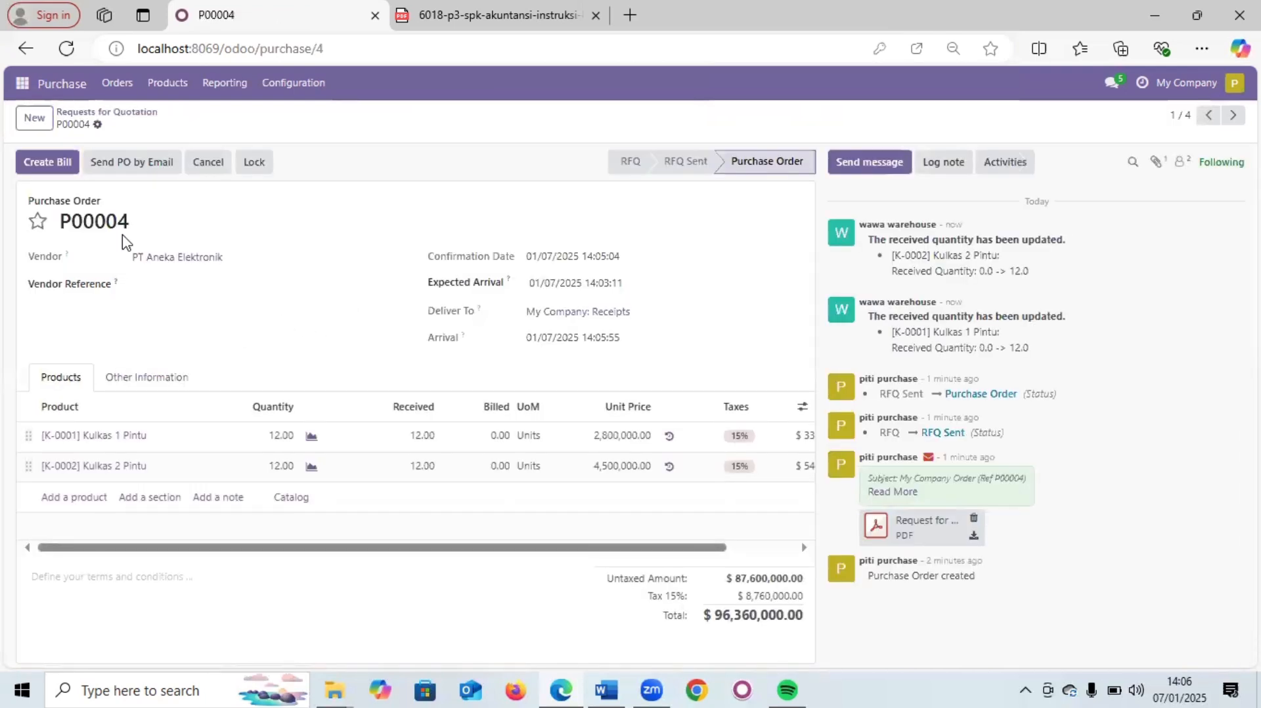
- Create a vendor bill from P00004 and review its $96,360,000.00 draft total
click(33, 162)
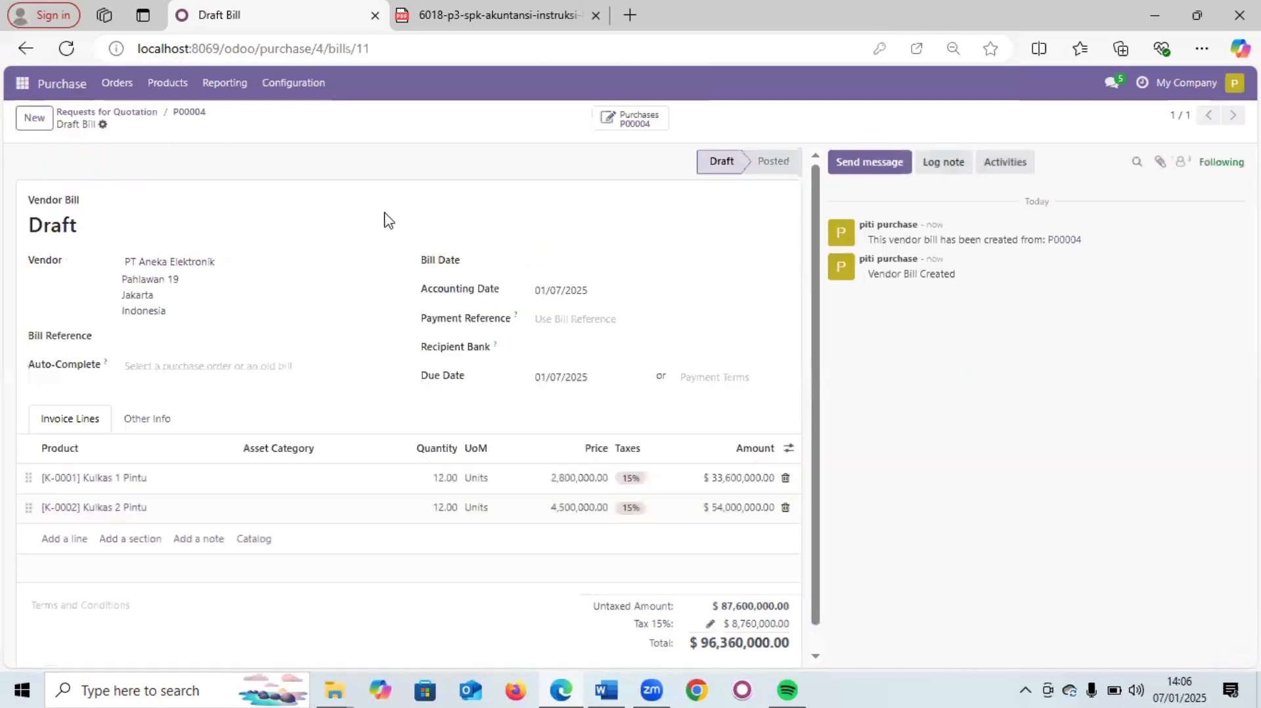
scroll(310, 264, down, 1)
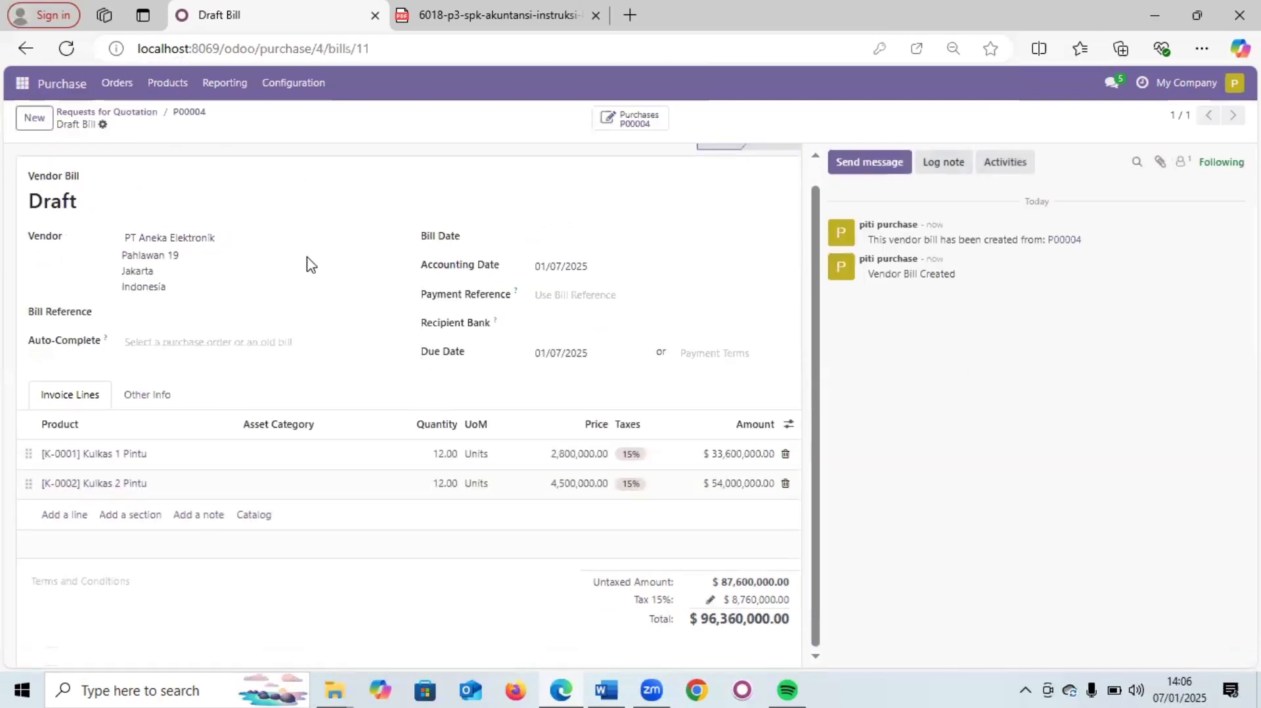
scroll(249, 263, up, 1)
scroll(289, 283, down, 1)
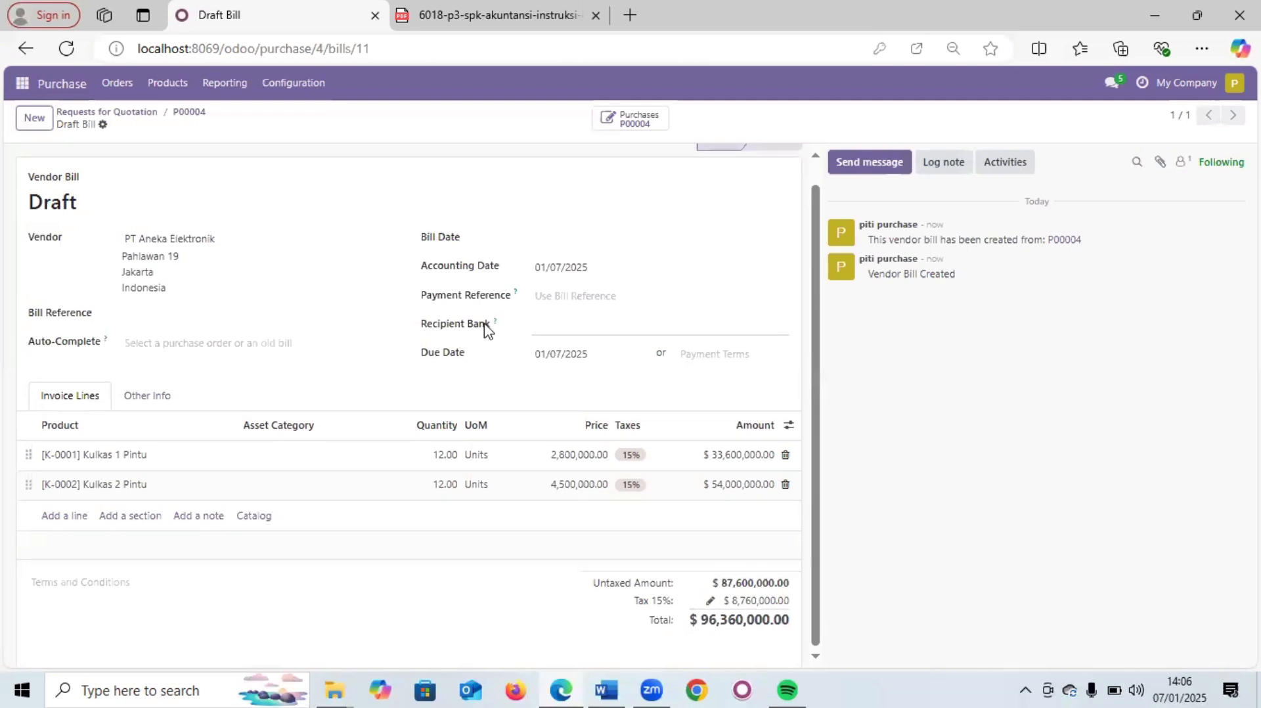
scroll(485, 329, up, 1)
scroll(485, 328, down, 1)
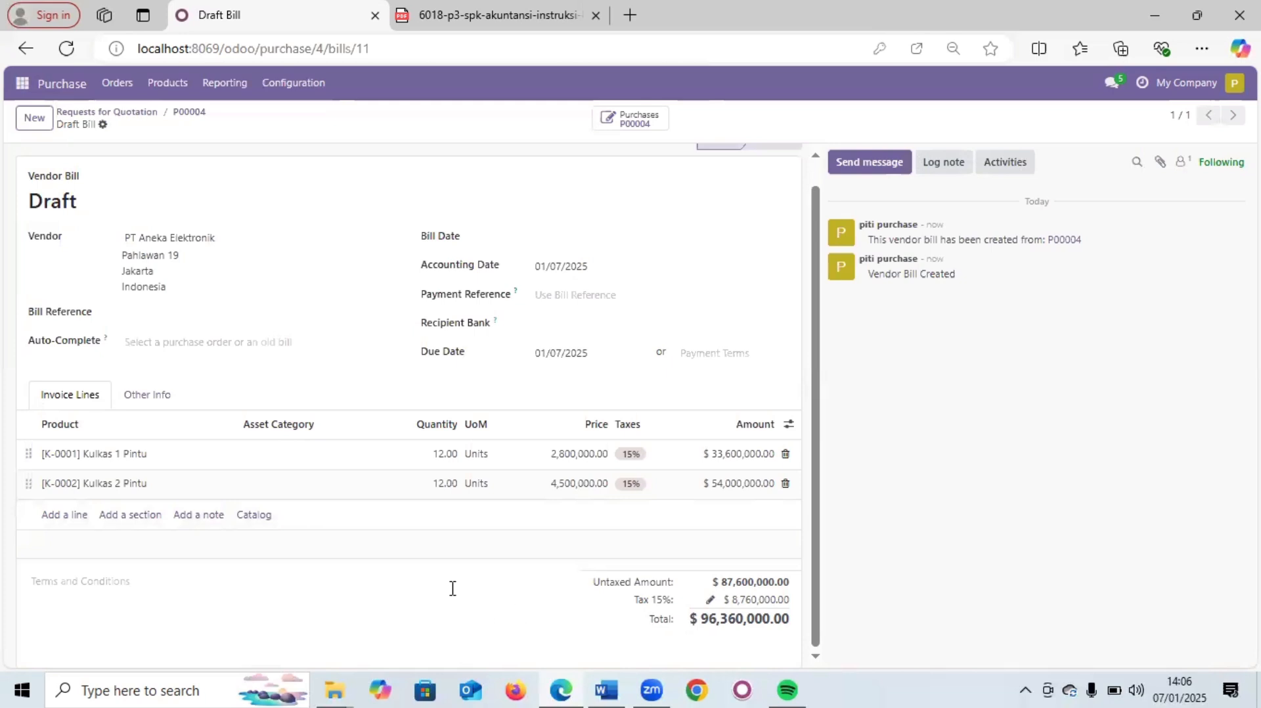
scroll(446, 473, up, 1)
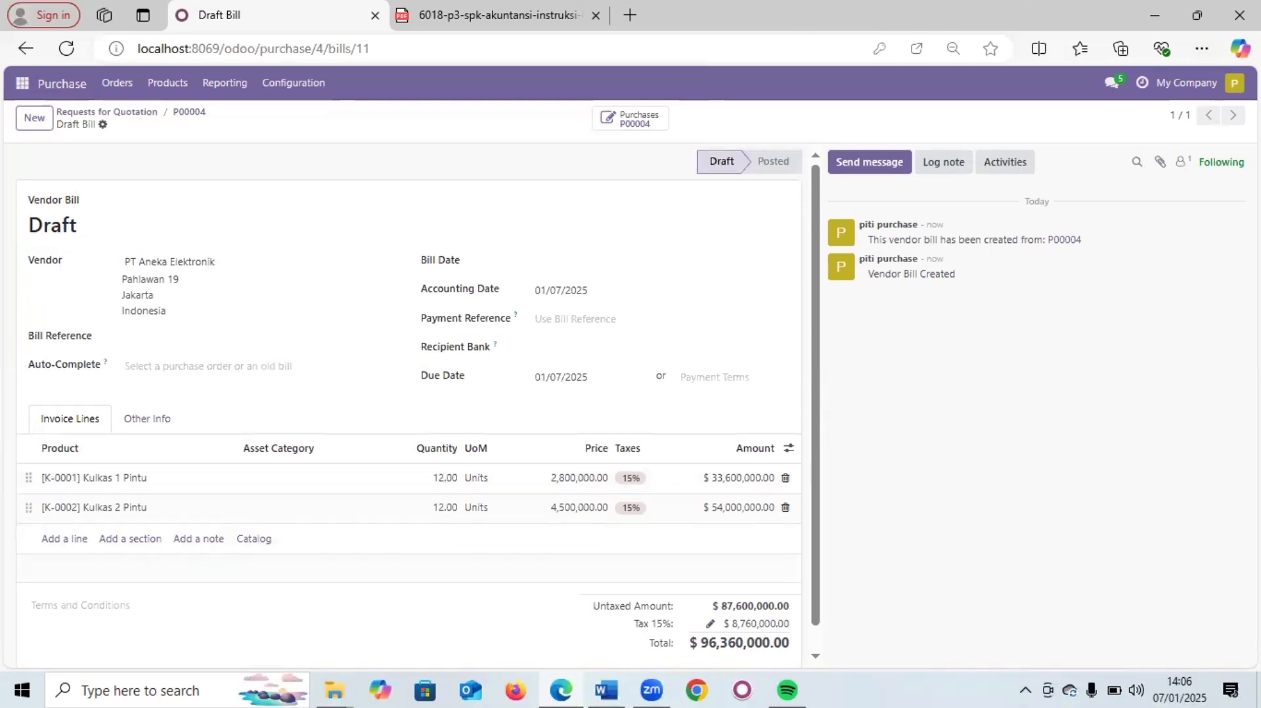
click(1235, 83)
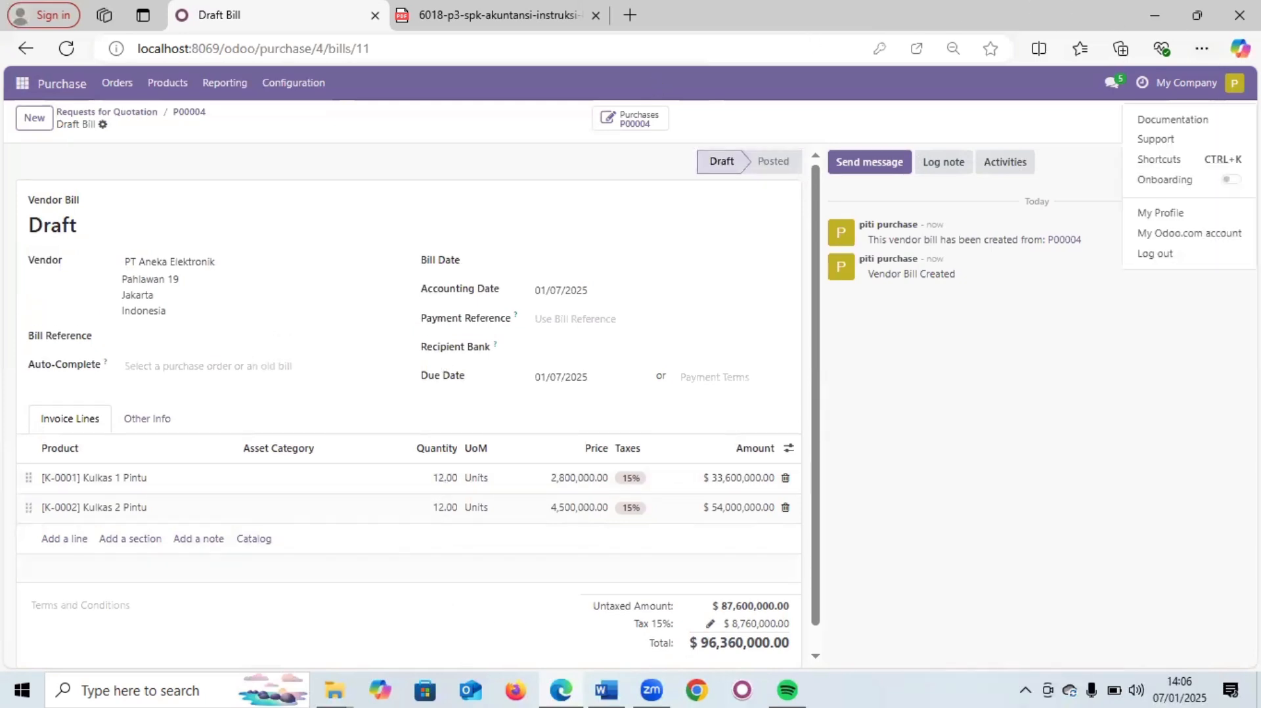
- Sign in as the accounting user and open the Accounting app's Vendors menu
click(1189, 254)
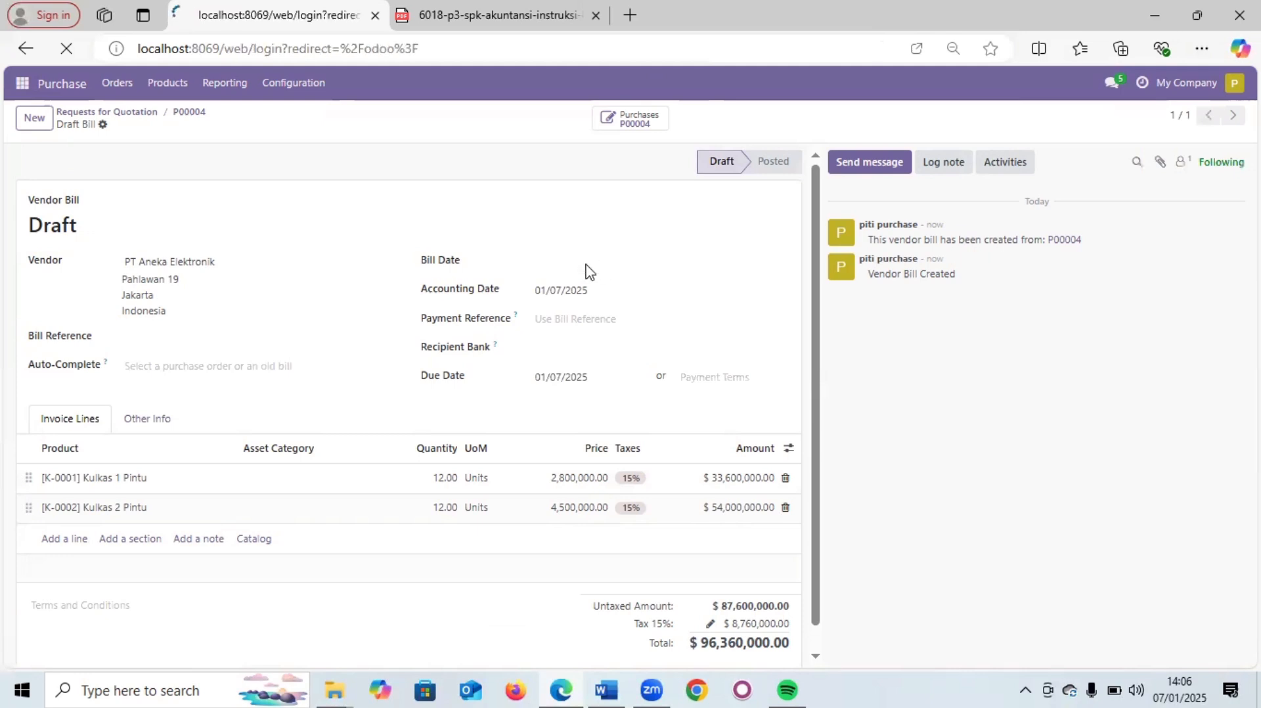
click(601, 310)
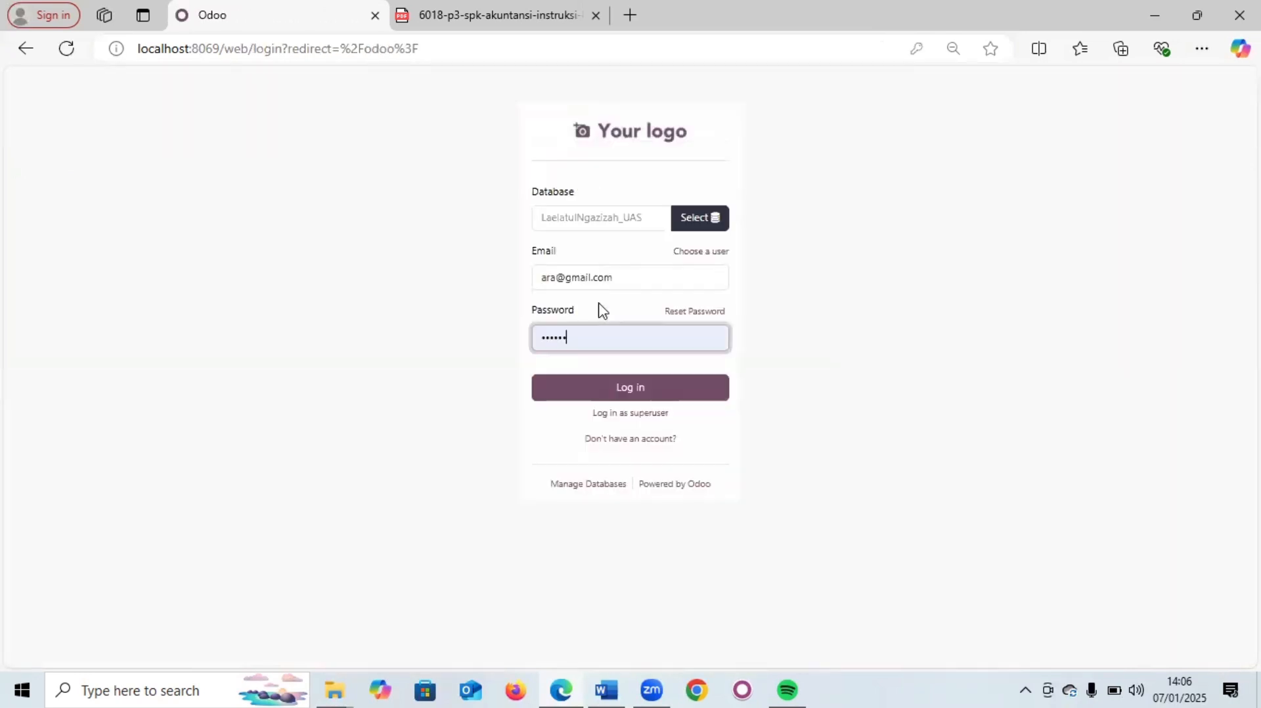
click(625, 394)
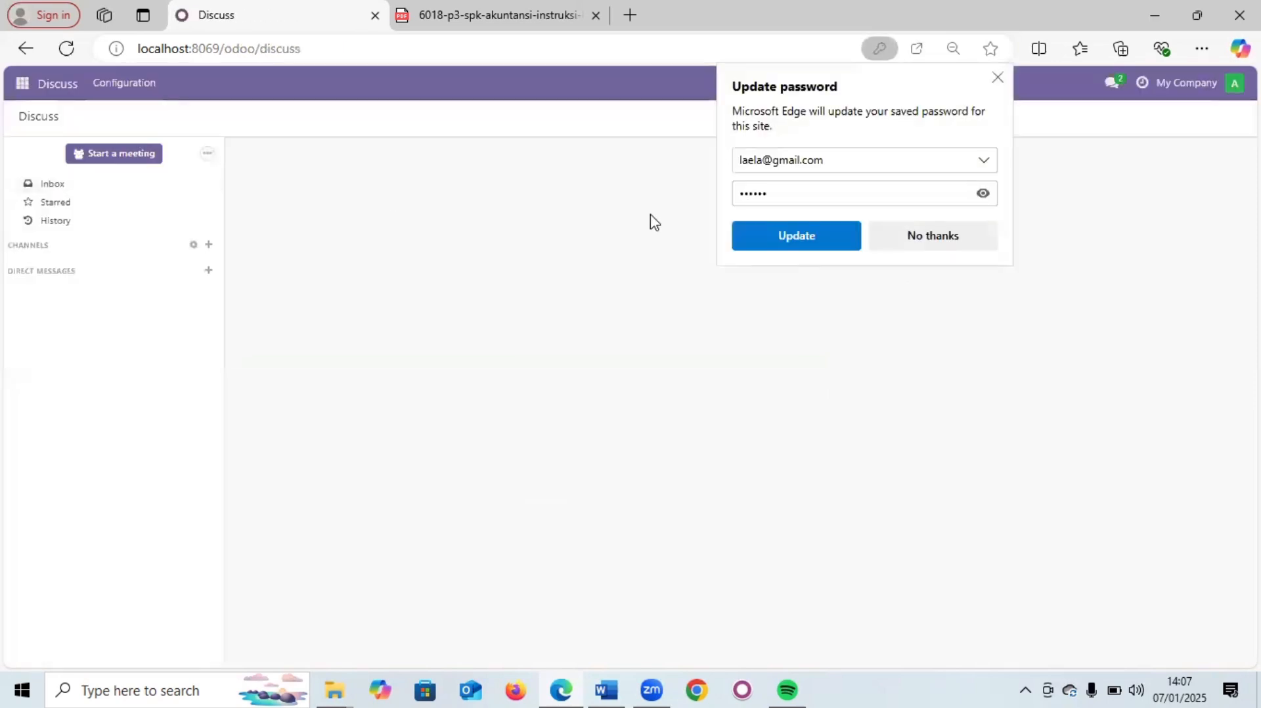
click(987, 245)
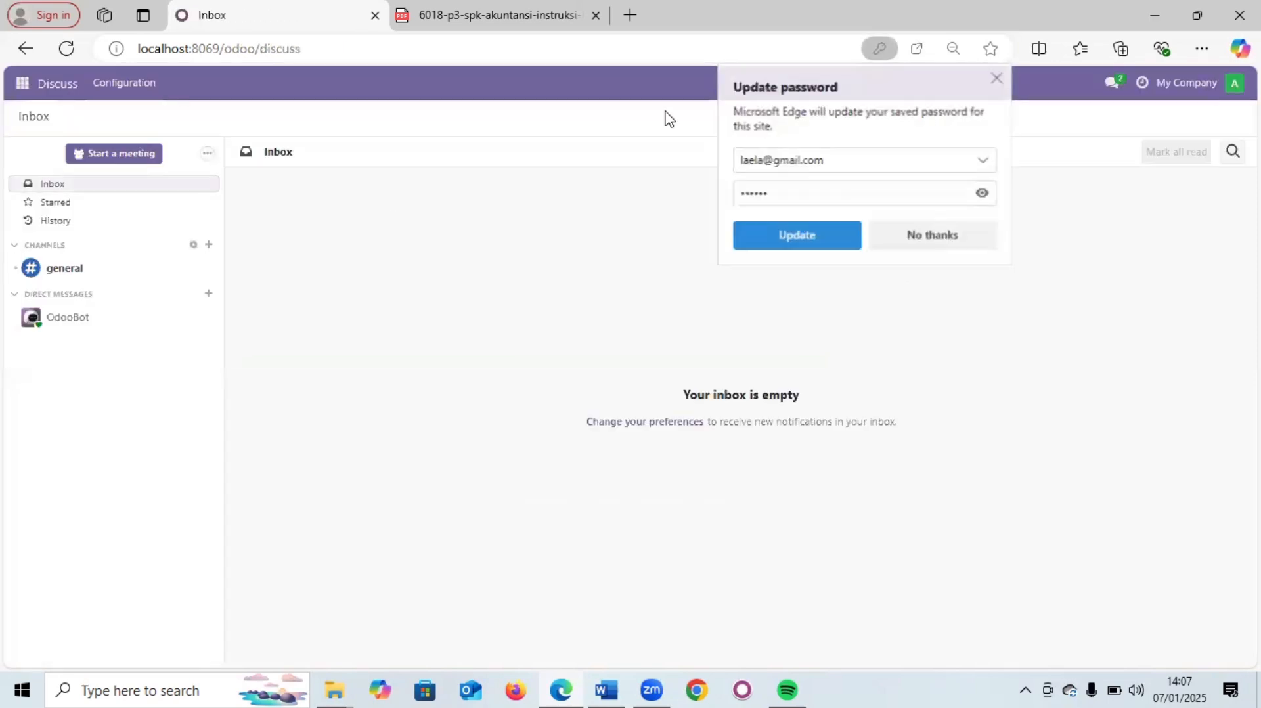
click(22, 84)
click(43, 198)
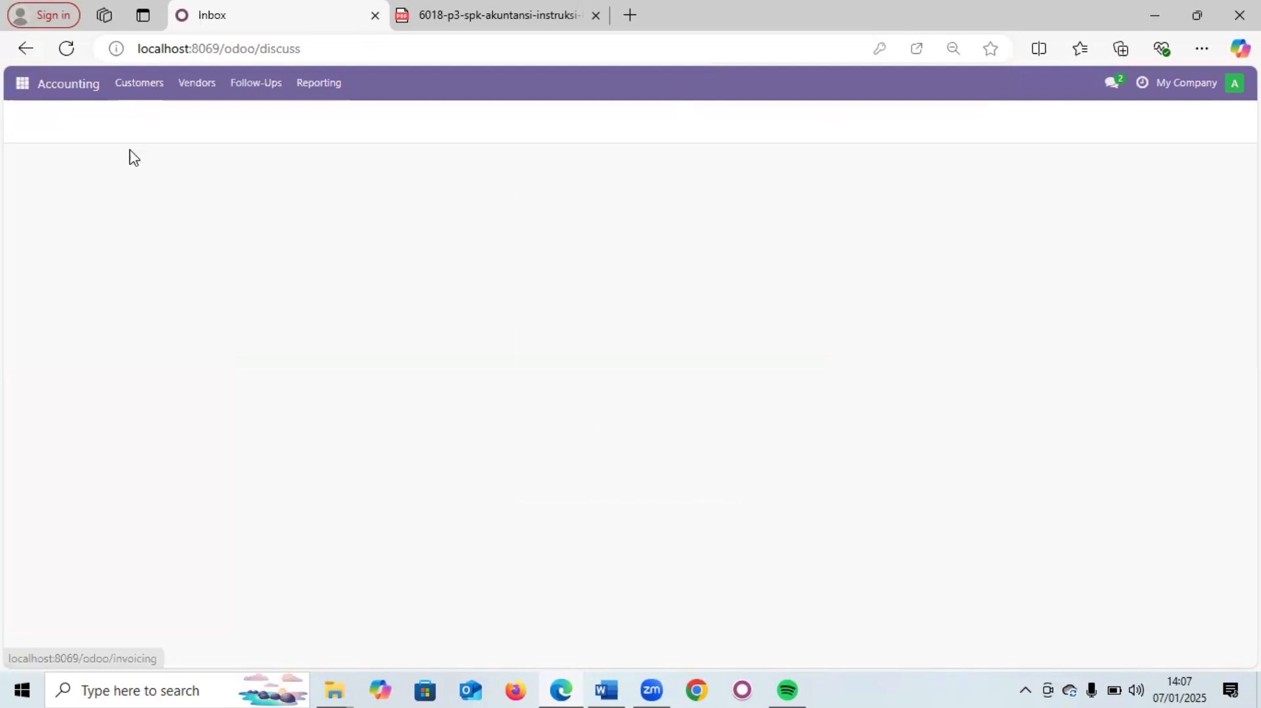
click(189, 92)
- Open the PT Aneka Elektronik draft bill from the Bills list and review its lines
click(188, 119)
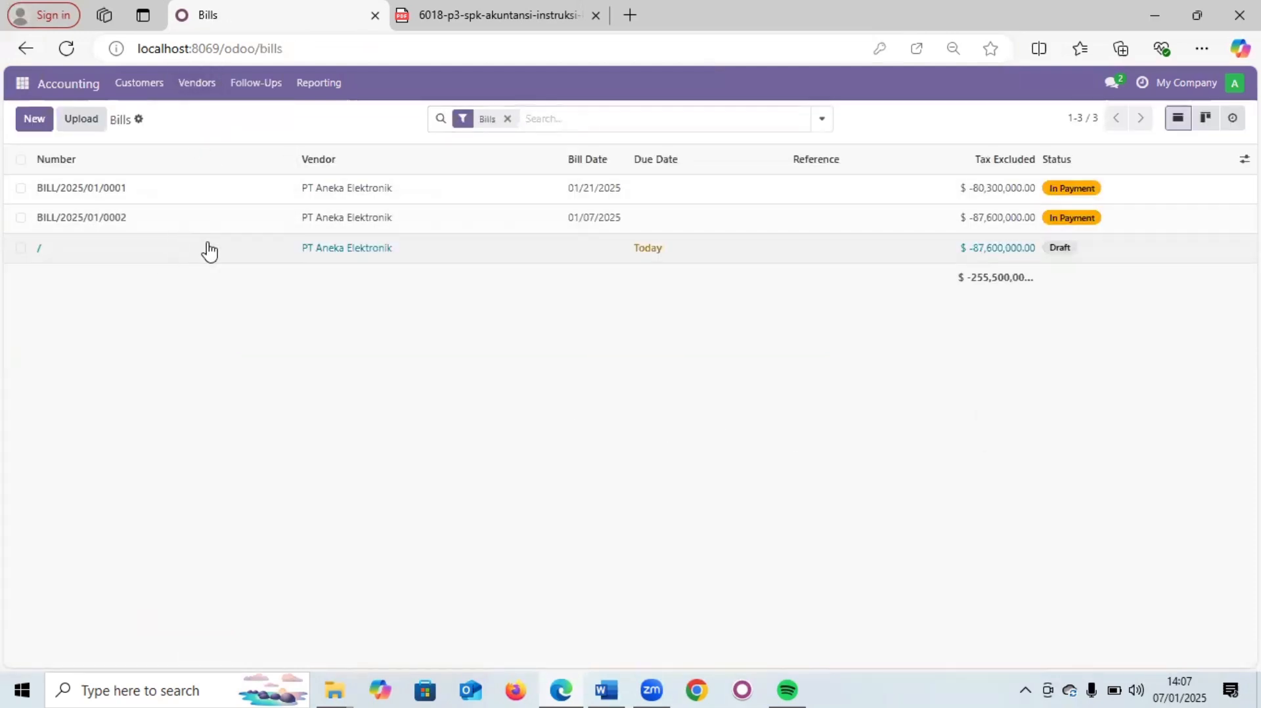
click(207, 248)
scroll(194, 266, down, 1)
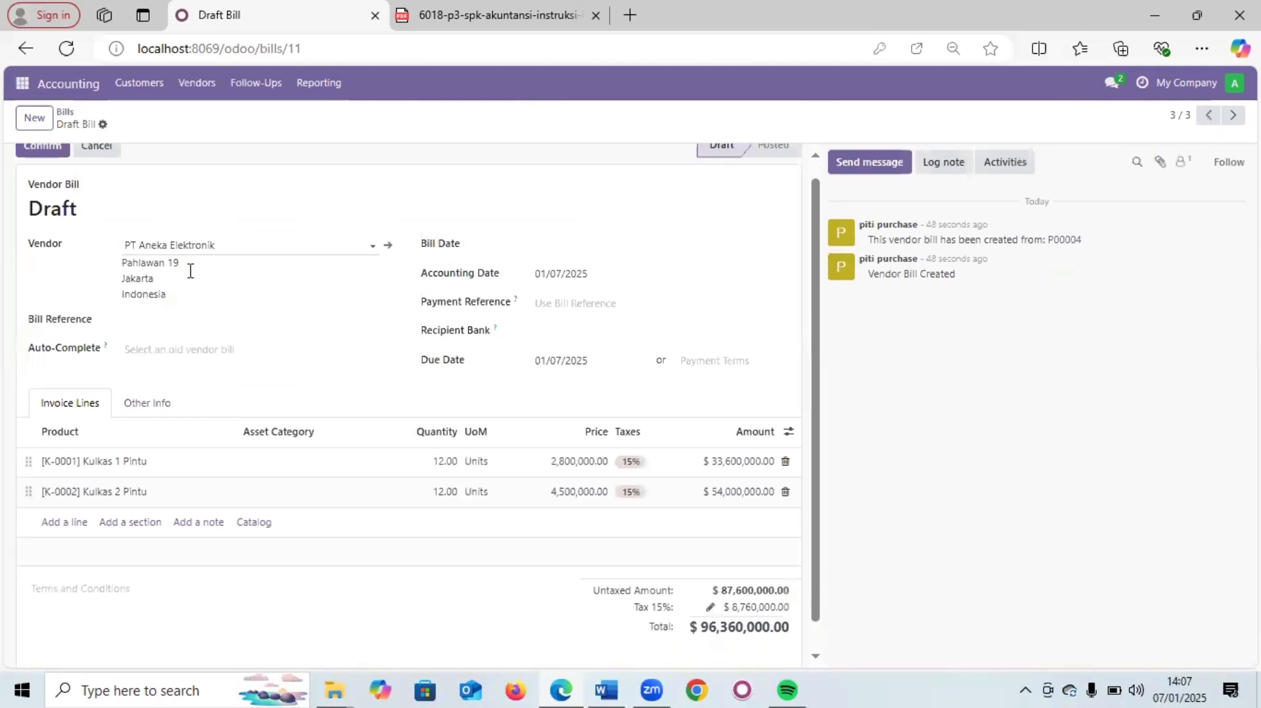
scroll(190, 279, up, 1)
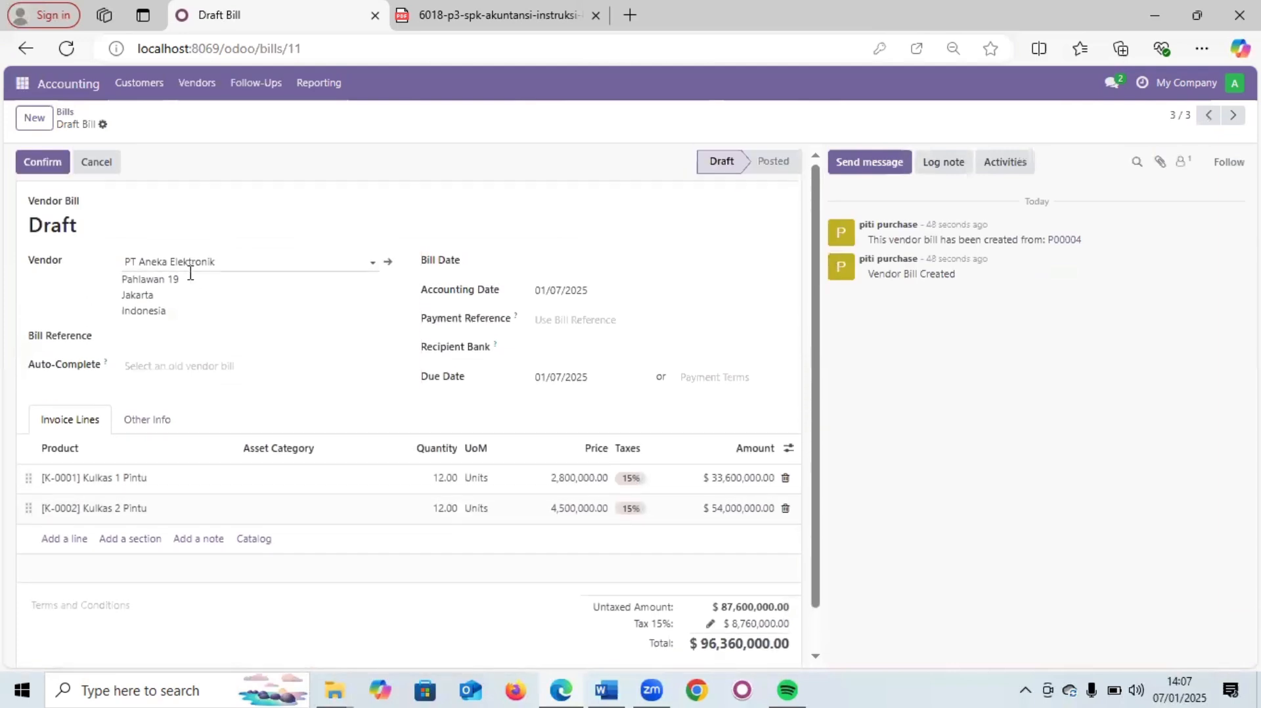
scroll(190, 273, down, 1)
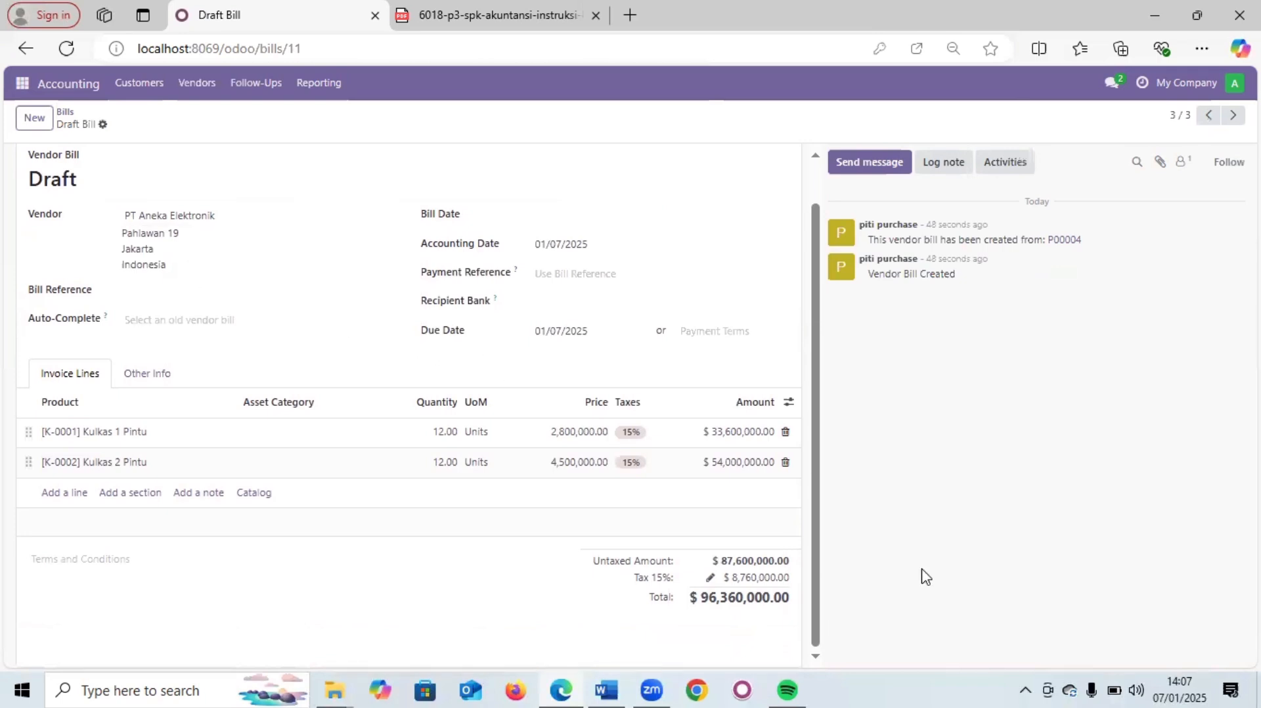
scroll(667, 469, up, 1)
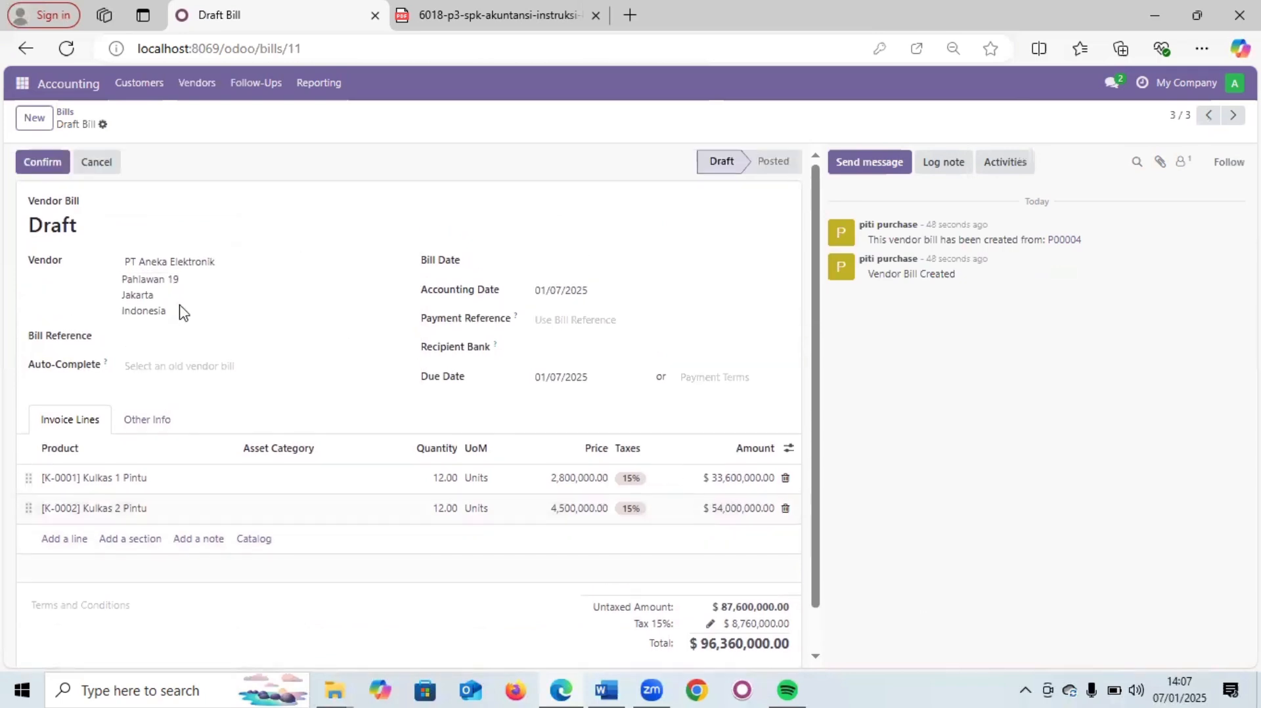
scroll(197, 328, down, 1)
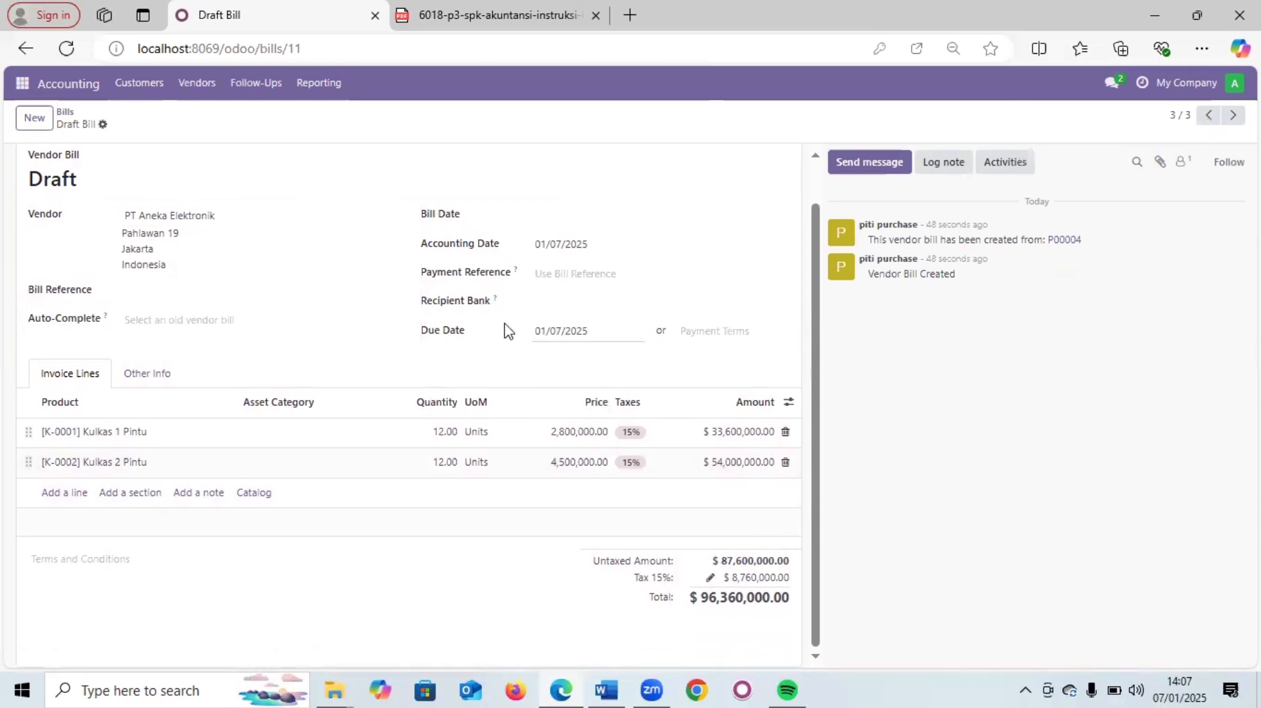
scroll(420, 330, up, 1)
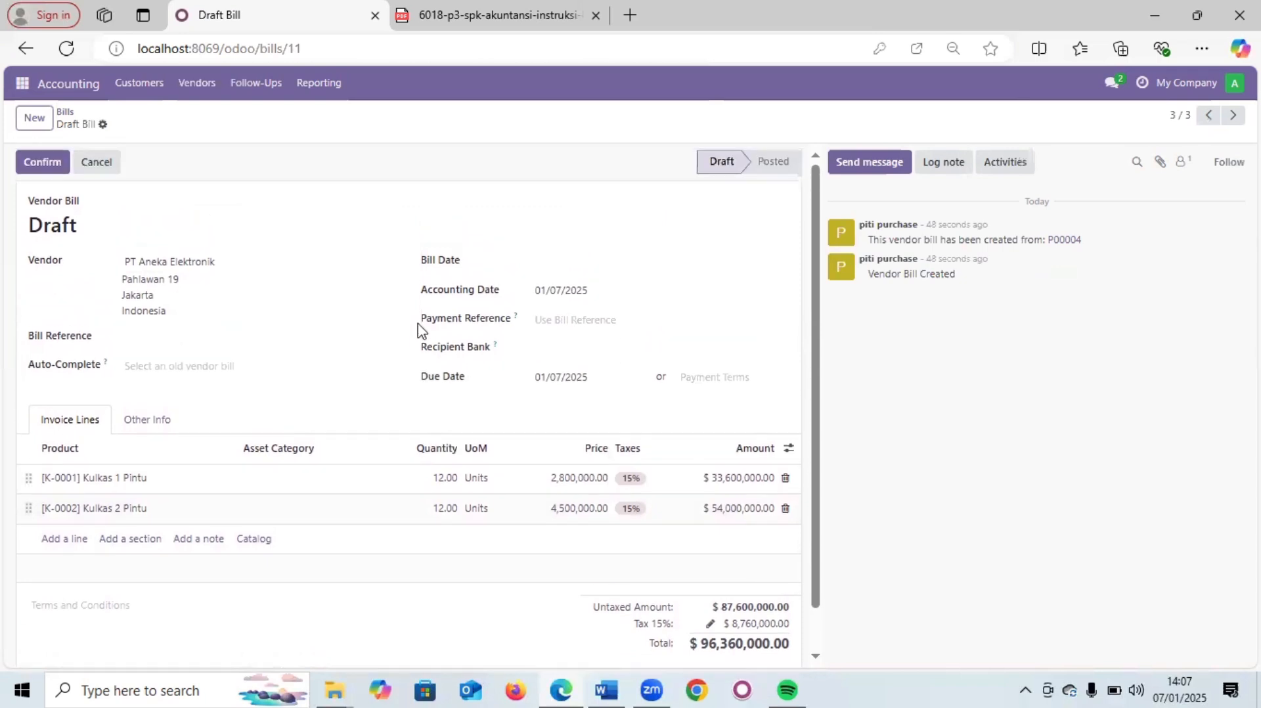
- Set the vendor bill's Bill Date to 01/07/2025
click(550, 266)
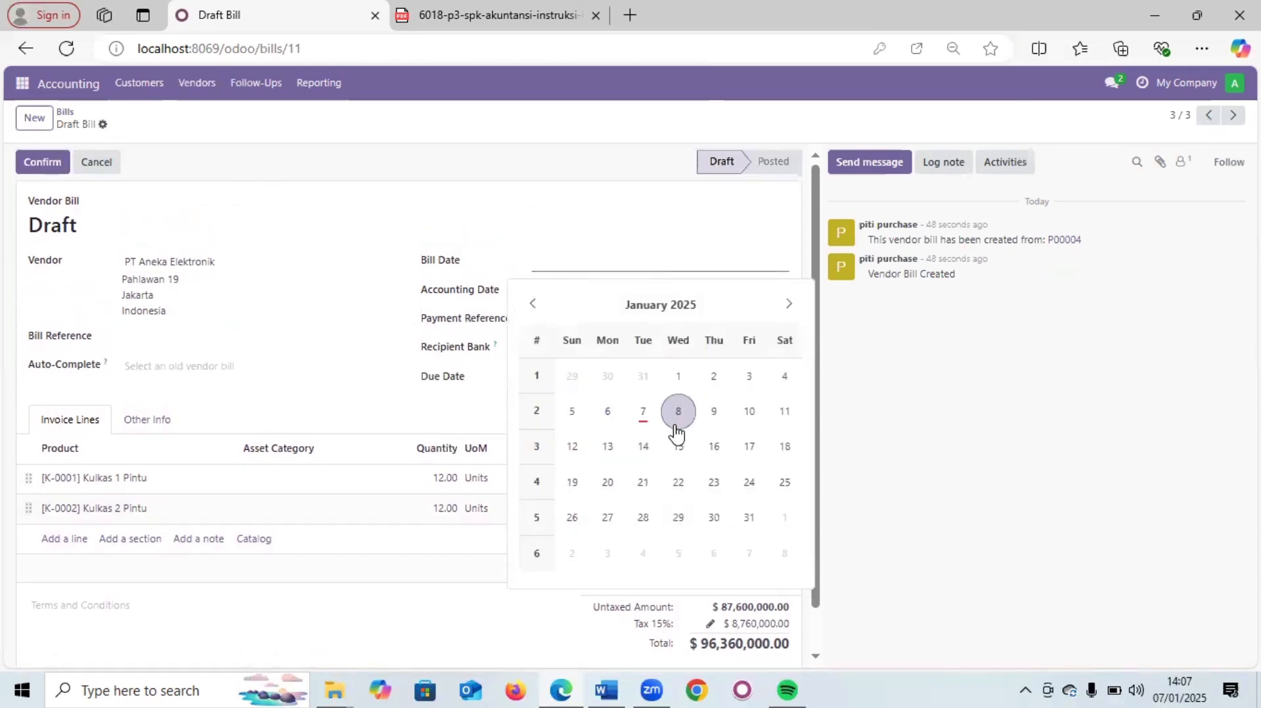
click(643, 411)
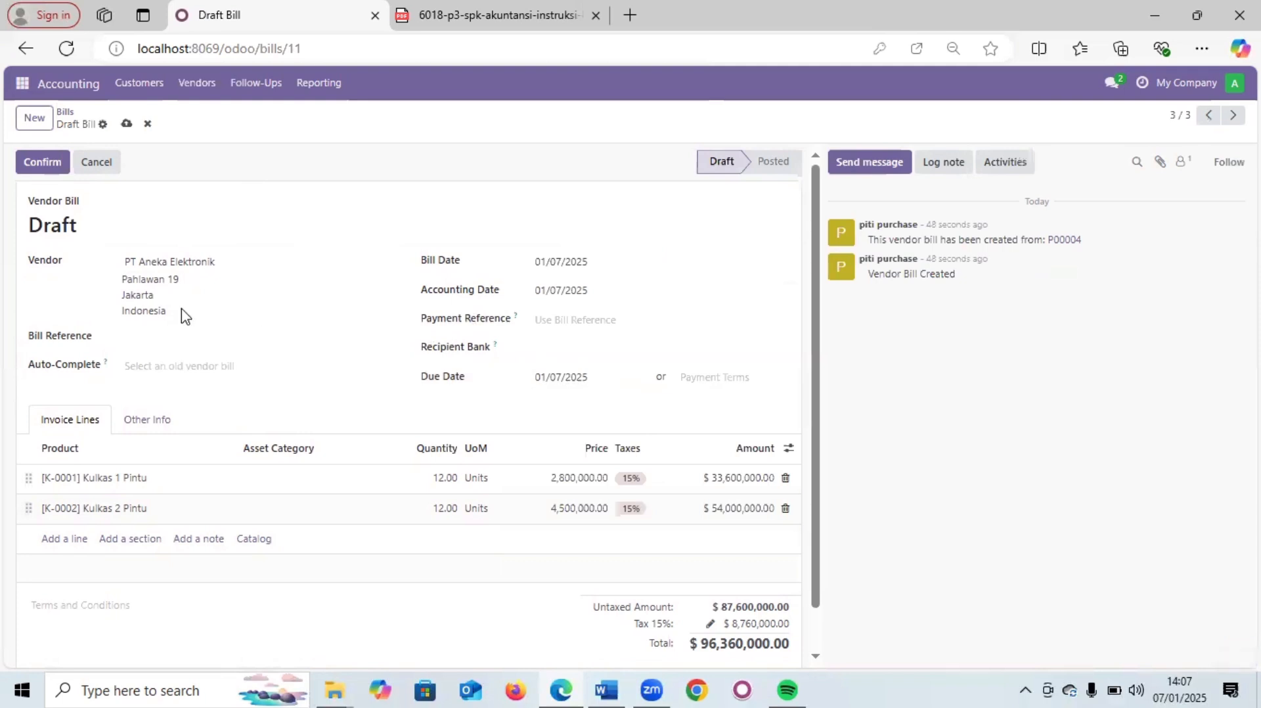
scroll(171, 302, down, 1)
scroll(115, 245, up, 1)
- Confirm the bill so it posts as BILL/2025/01/0003
click(30, 169)
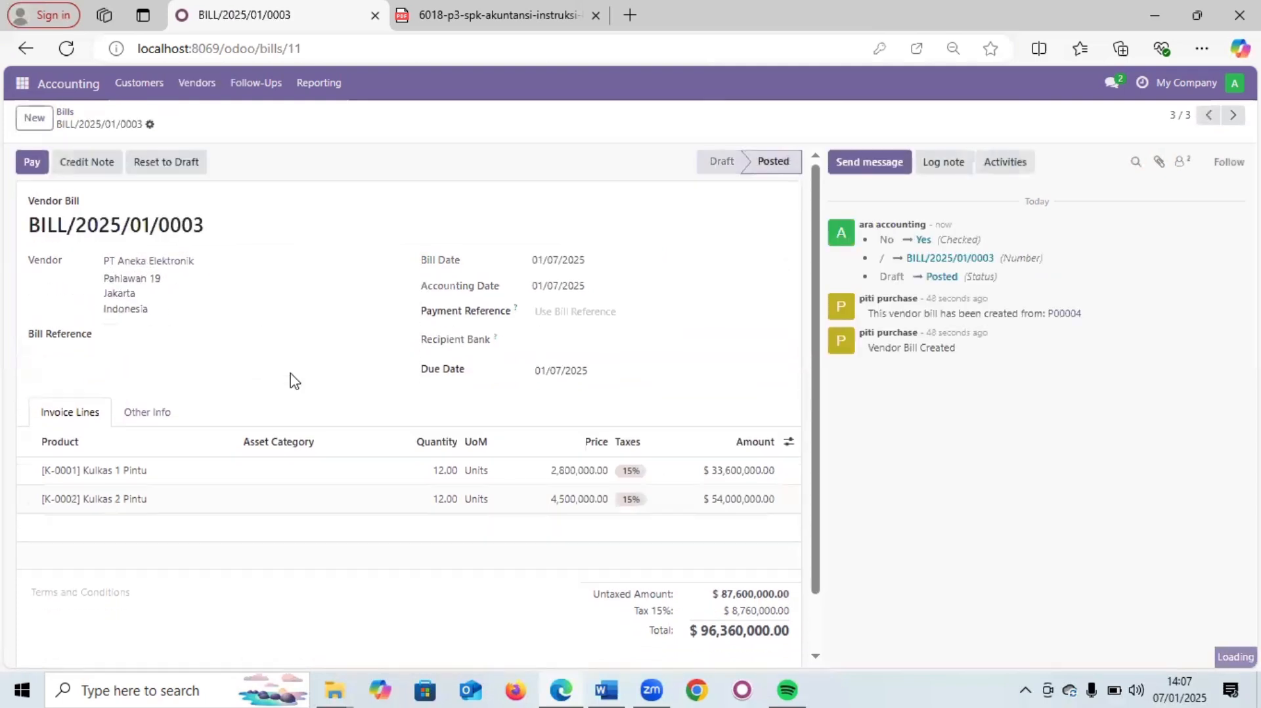
scroll(294, 381, down, 1)
scroll(293, 381, up, 1)
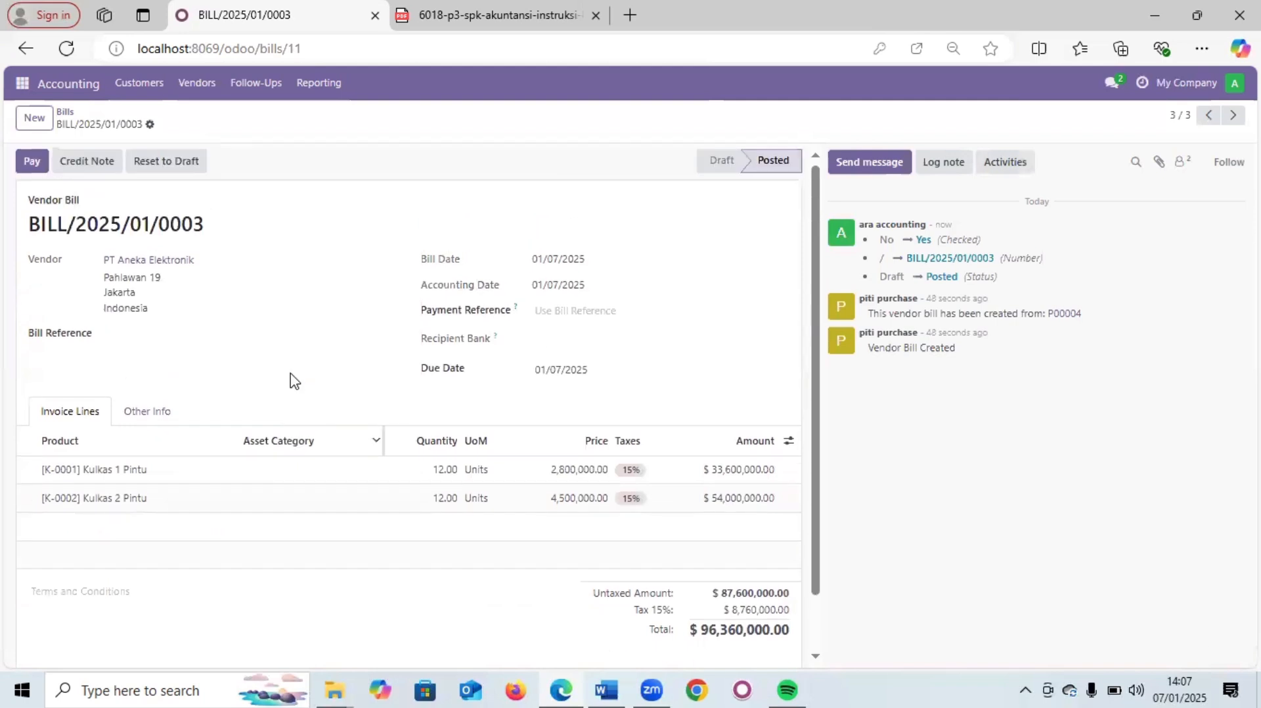
scroll(293, 381, down, 1)
scroll(293, 381, up, 1)
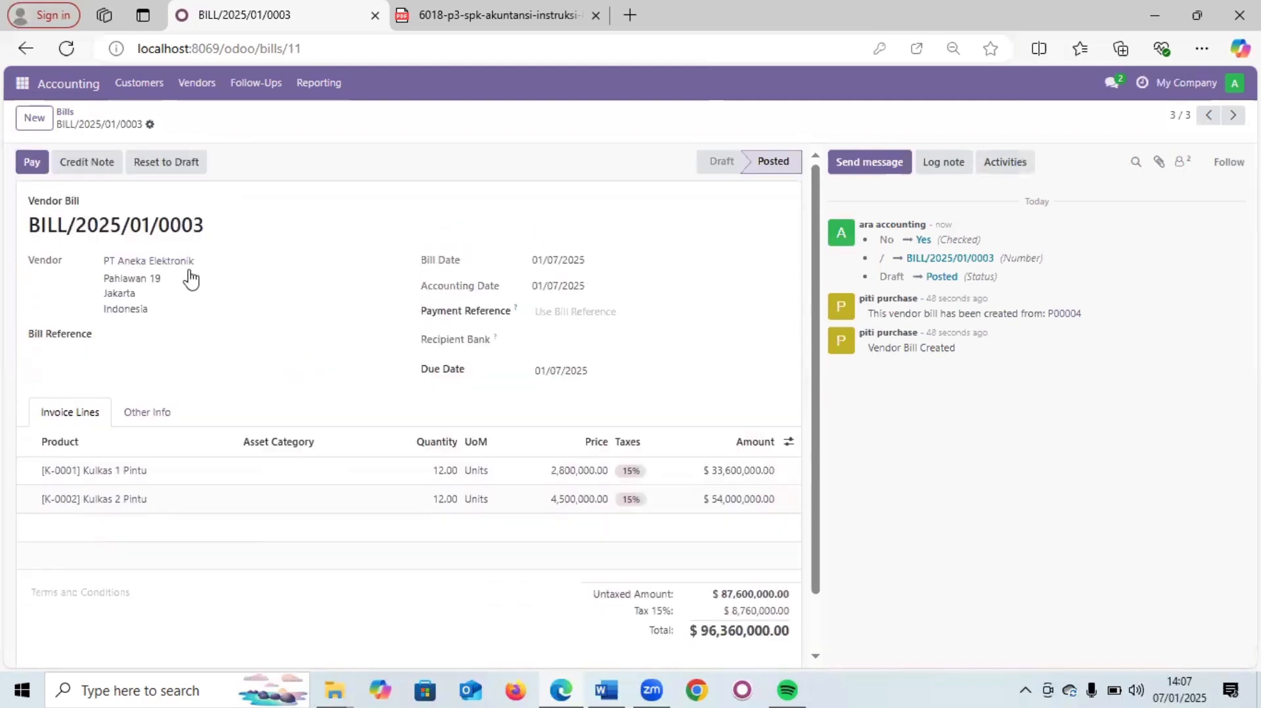
- Register a $96,360,000.00 manual payment through the Bank journal for the bill
click(35, 164)
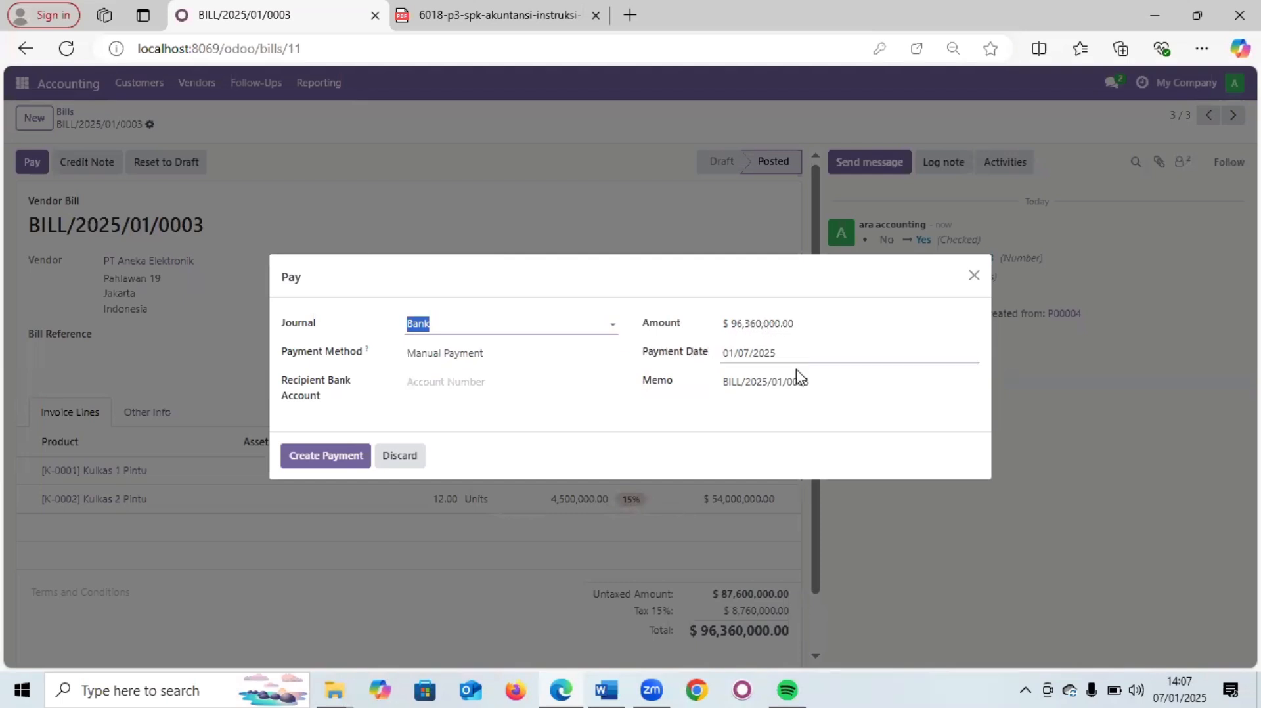
click(470, 325)
click(547, 453)
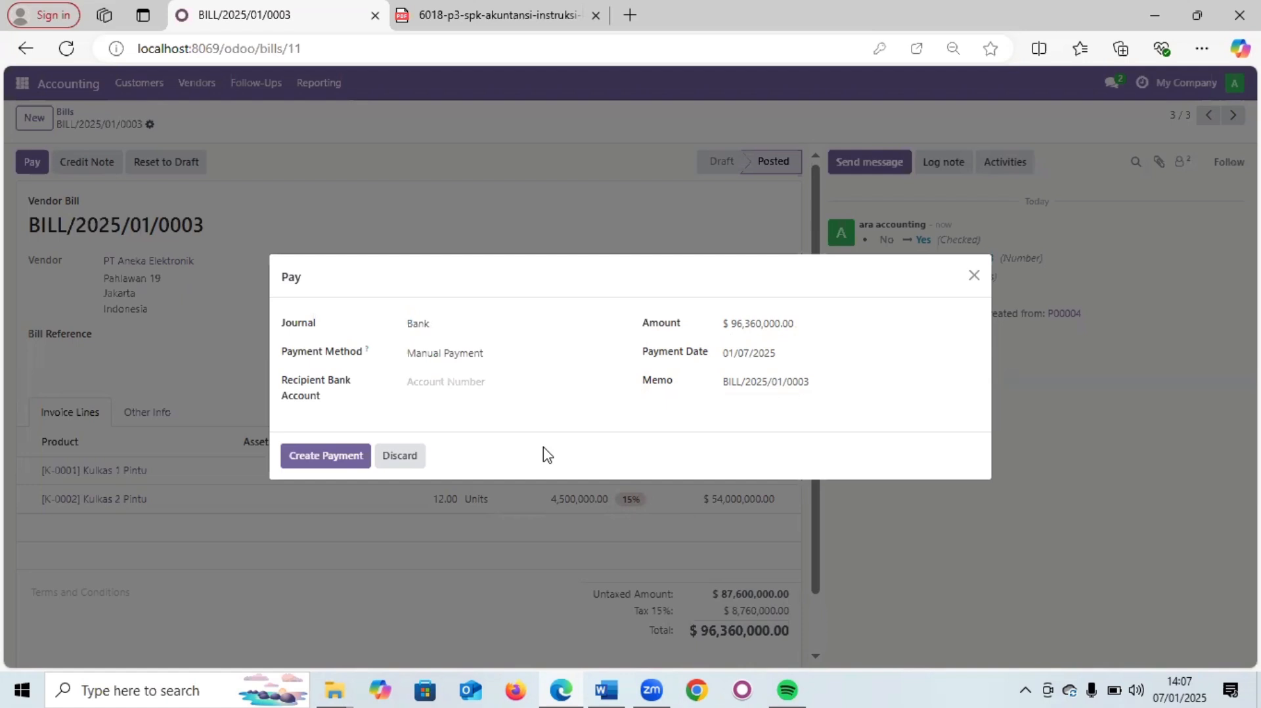
click(355, 455)
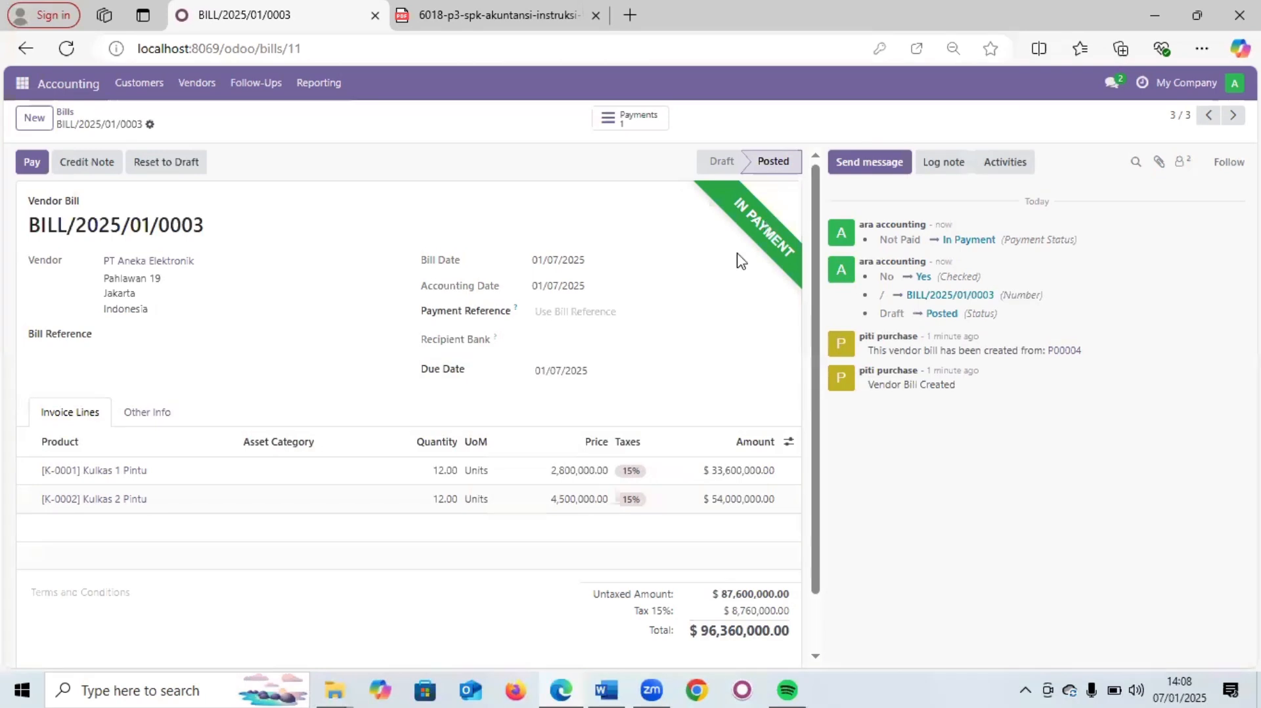
scroll(661, 329, down, 1)
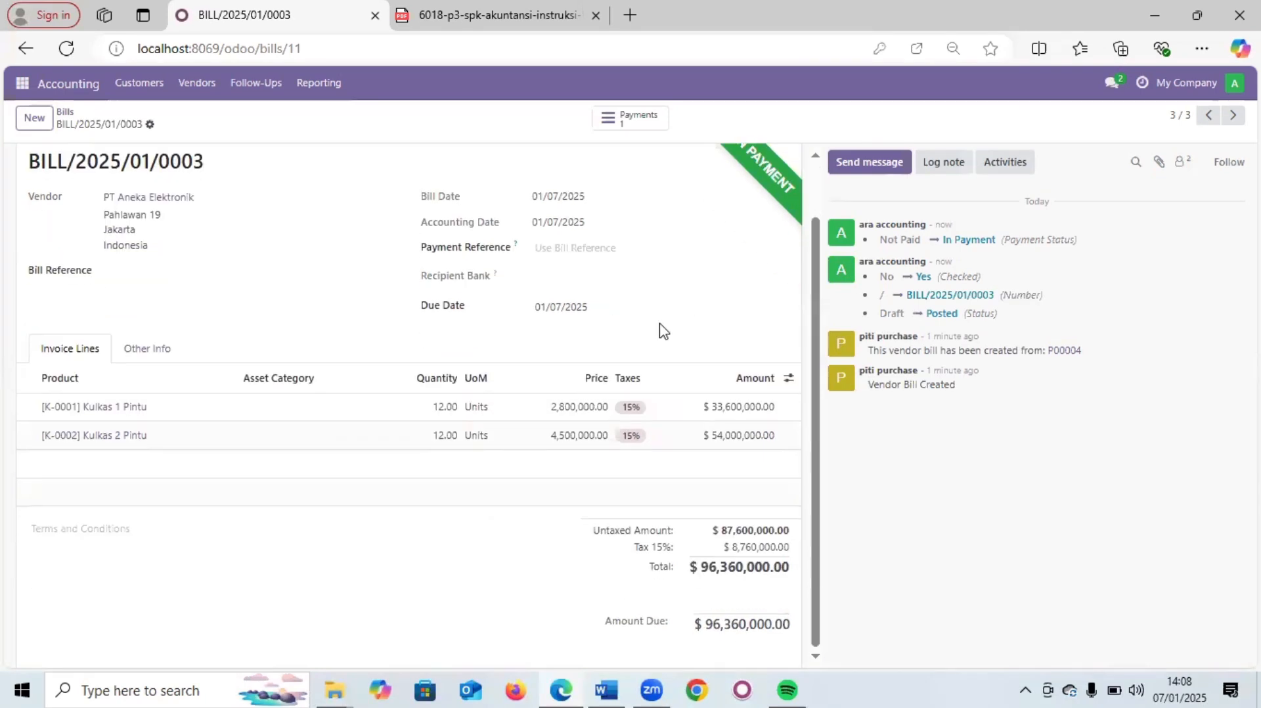
scroll(662, 330, up, 1)
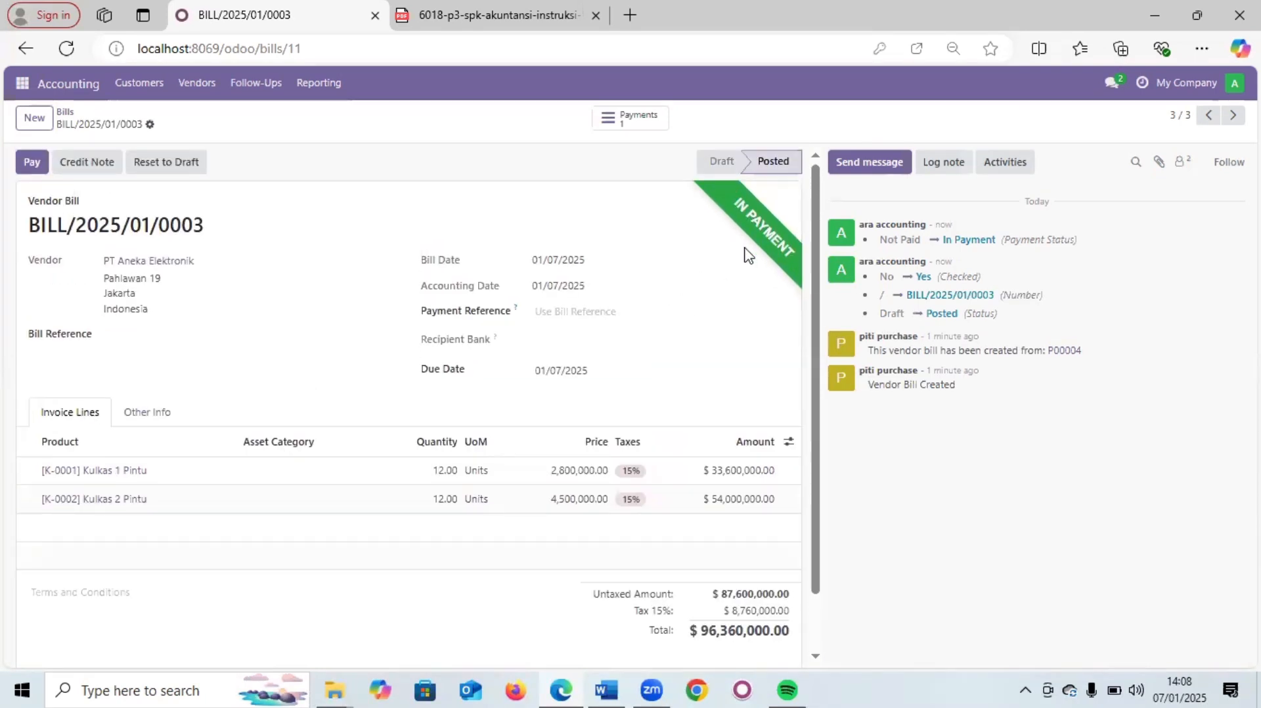